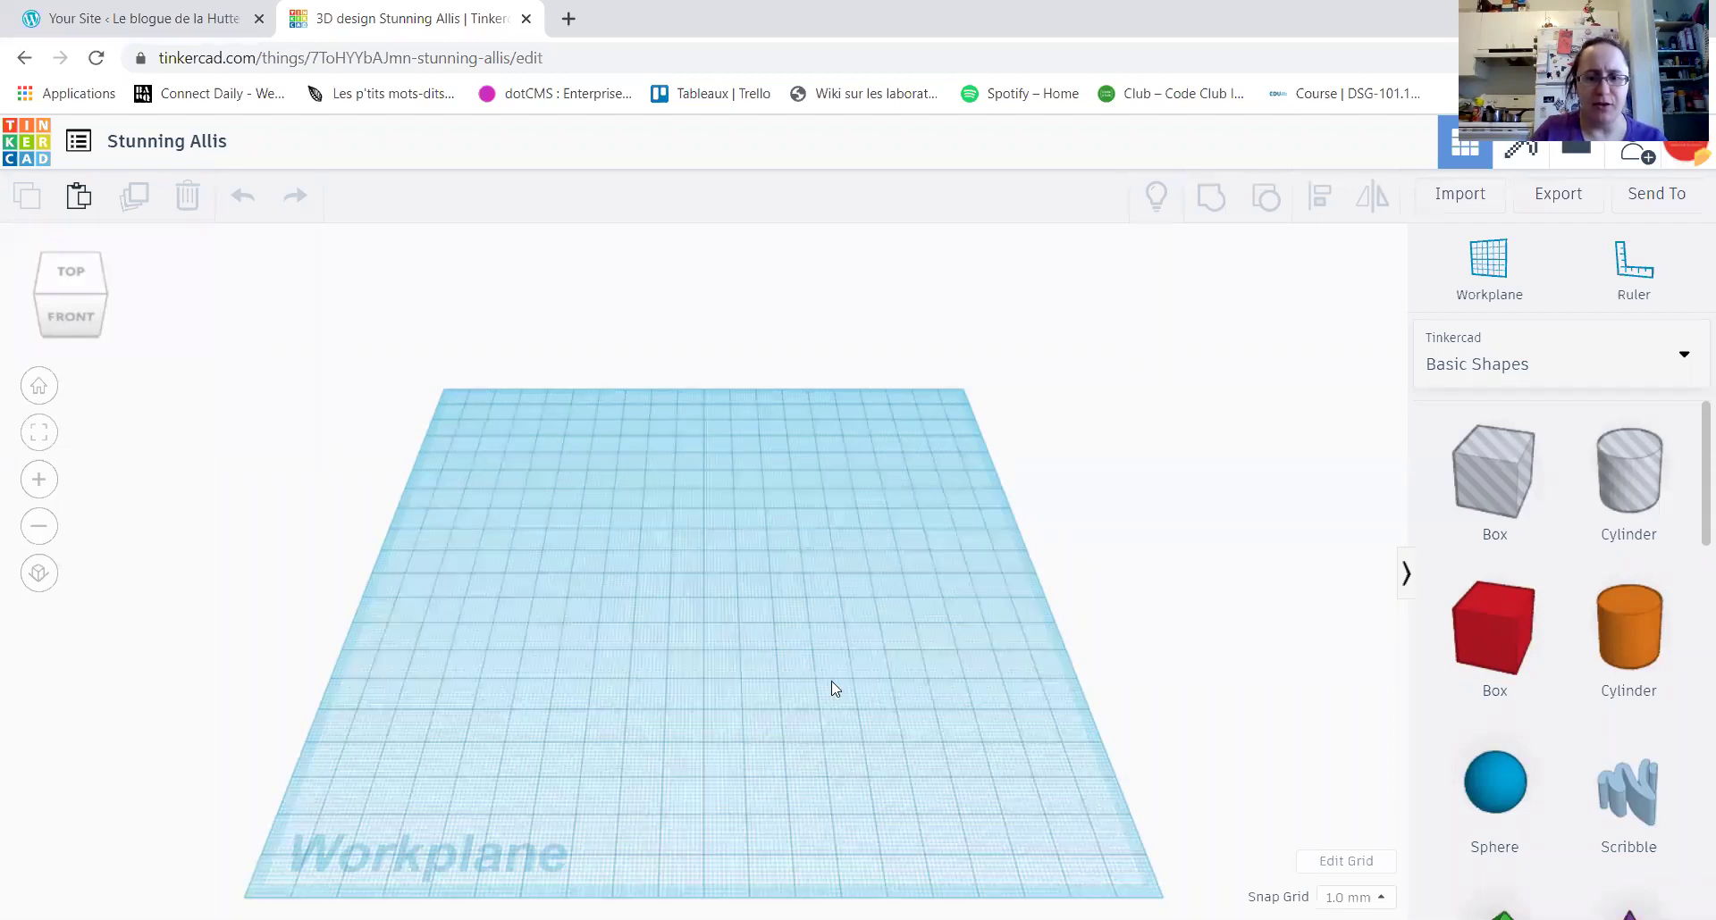
- Examine the empty workplane from several angles and zoom levels, ending in the home view
mouse_move(810, 637)
right_down()
mouse_move(806, 575)
mouse_move(746, 548)
mouse_move(620, 574)
mouse_move(679, 662)
mouse_move(928, 548)
mouse_move(804, 544)
mouse_move(758, 605)
mouse_move(817, 609)
right_up()
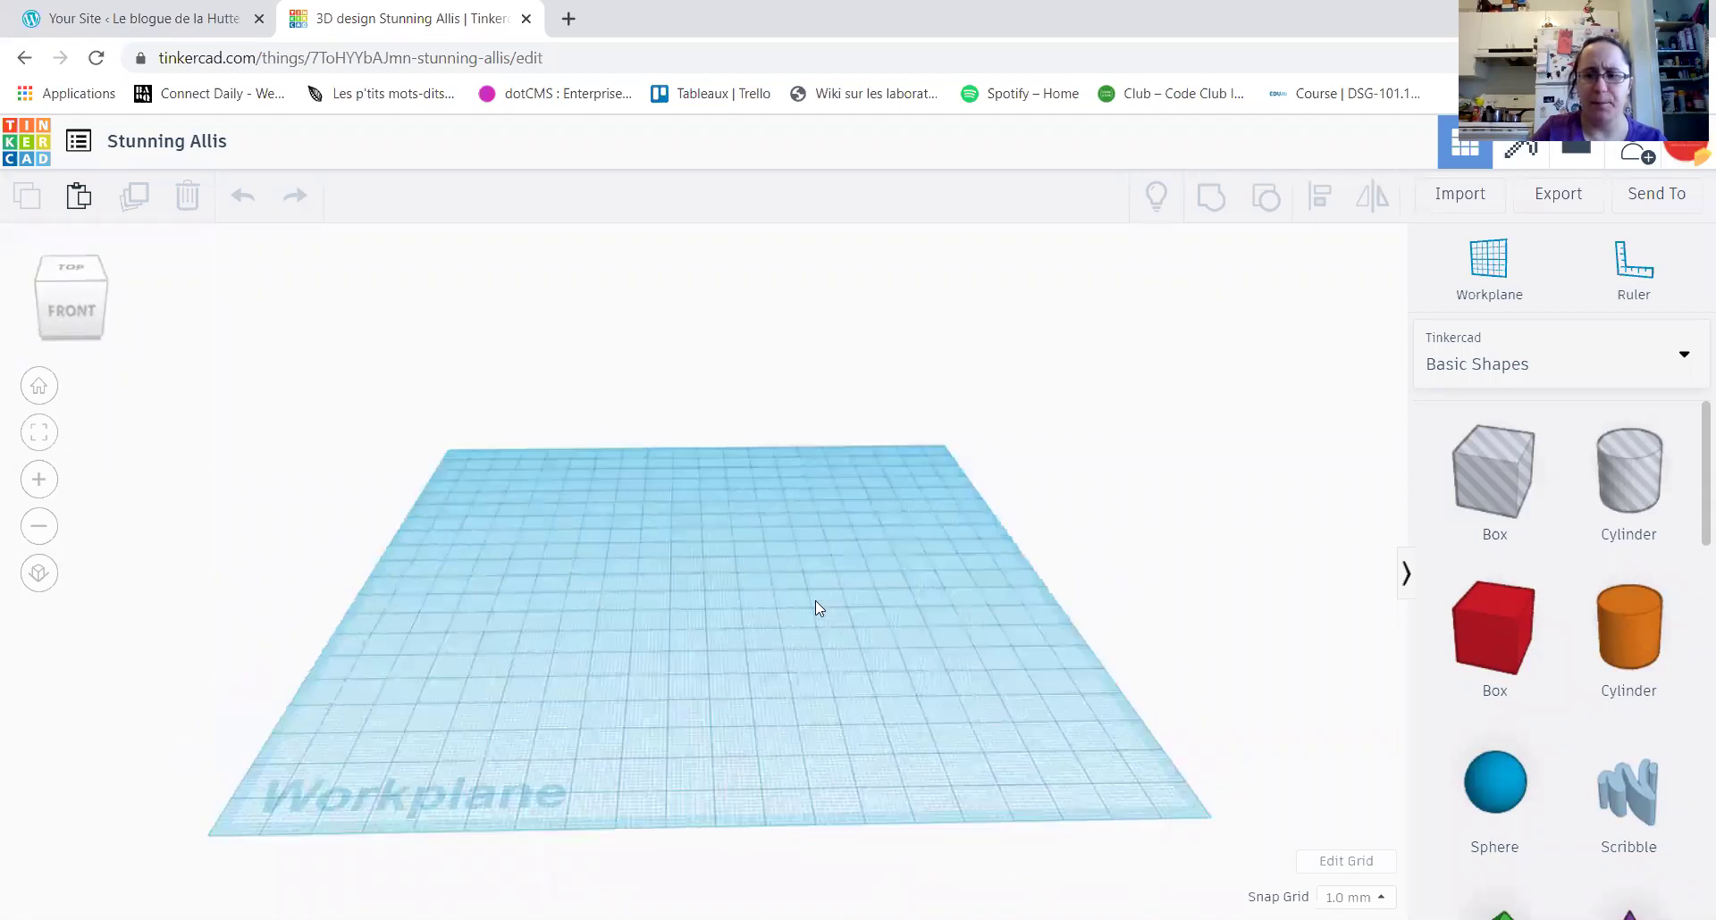
click(43, 391)
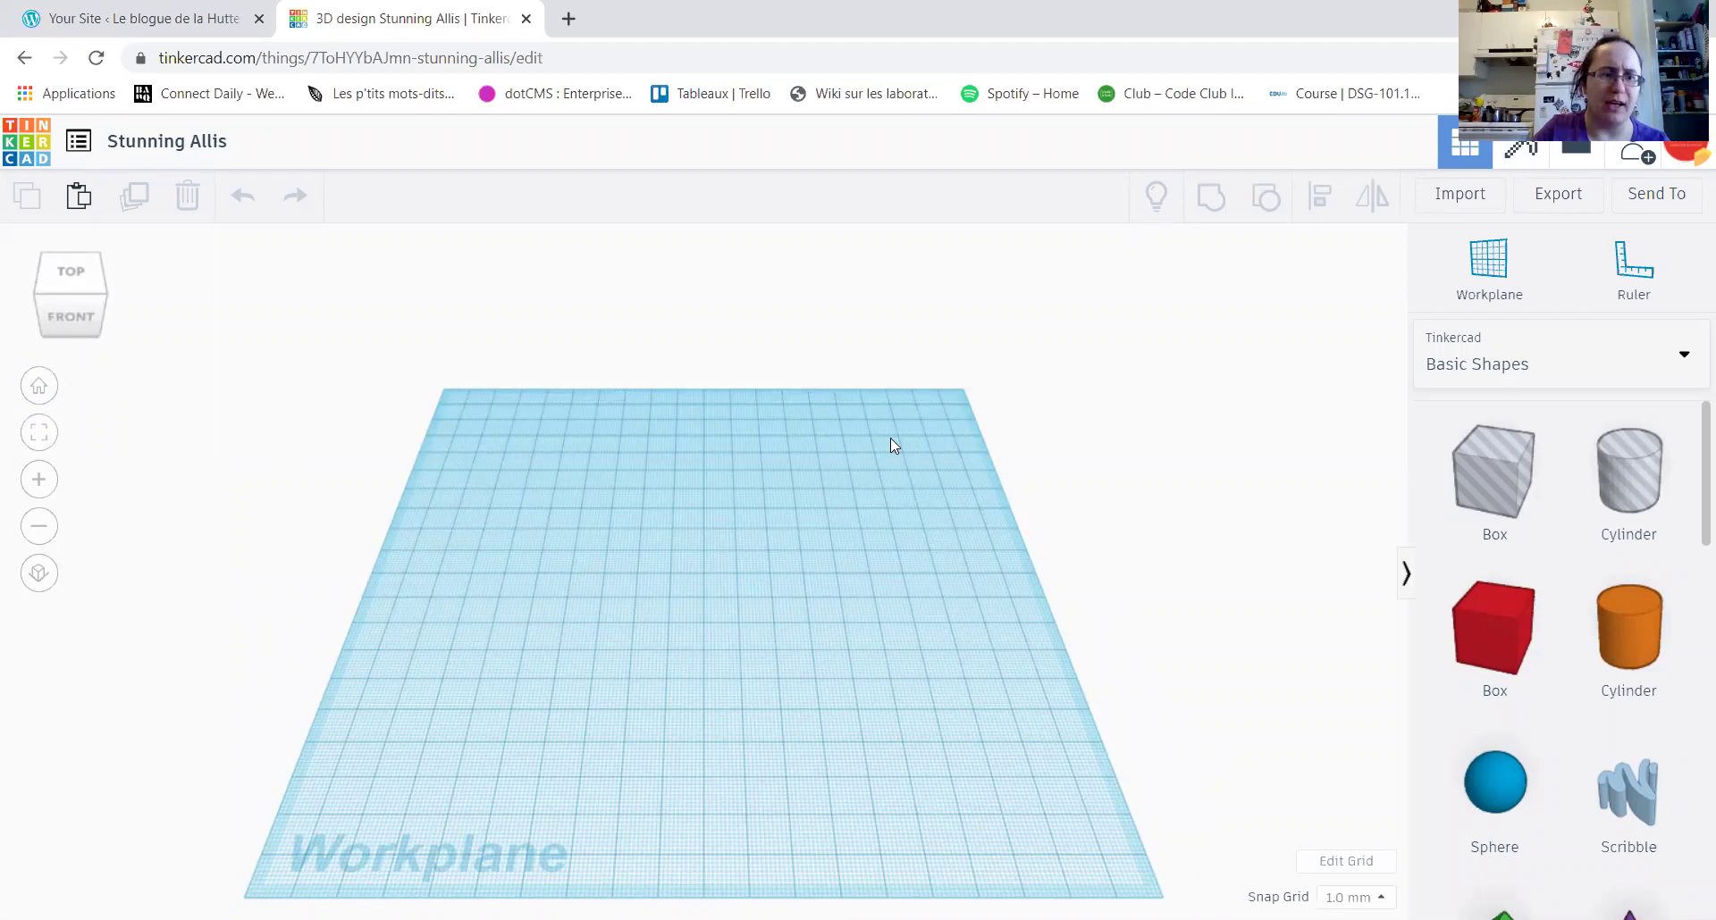
click(36, 482)
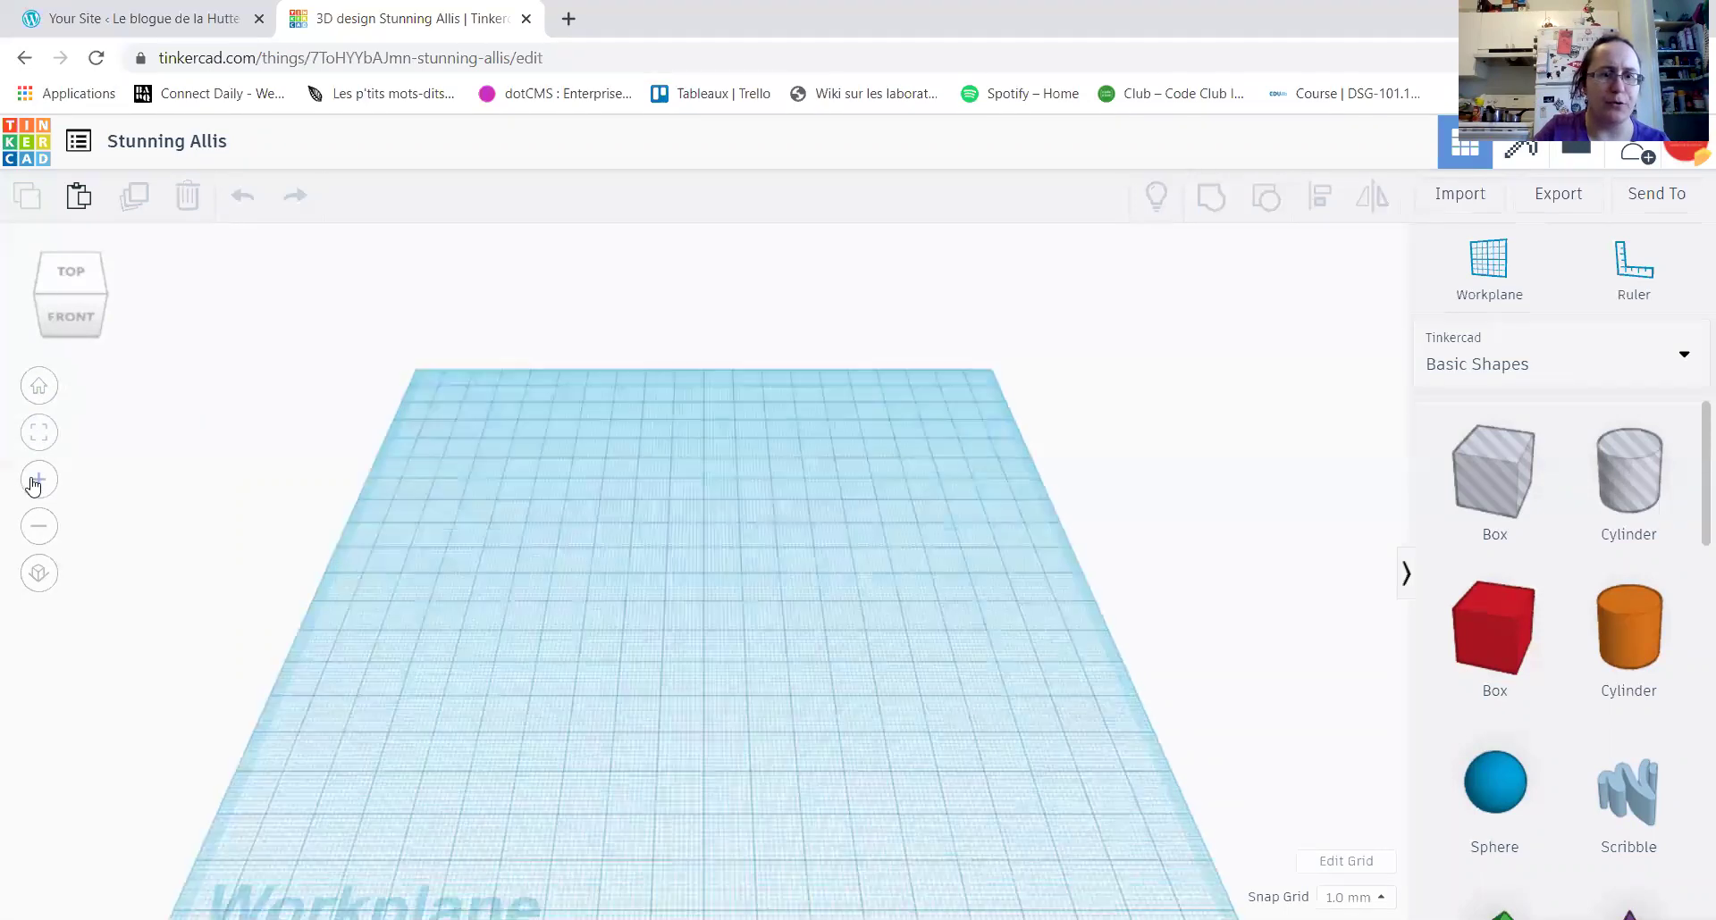
click(36, 482)
click(39, 527)
click(40, 480)
click(105, 329)
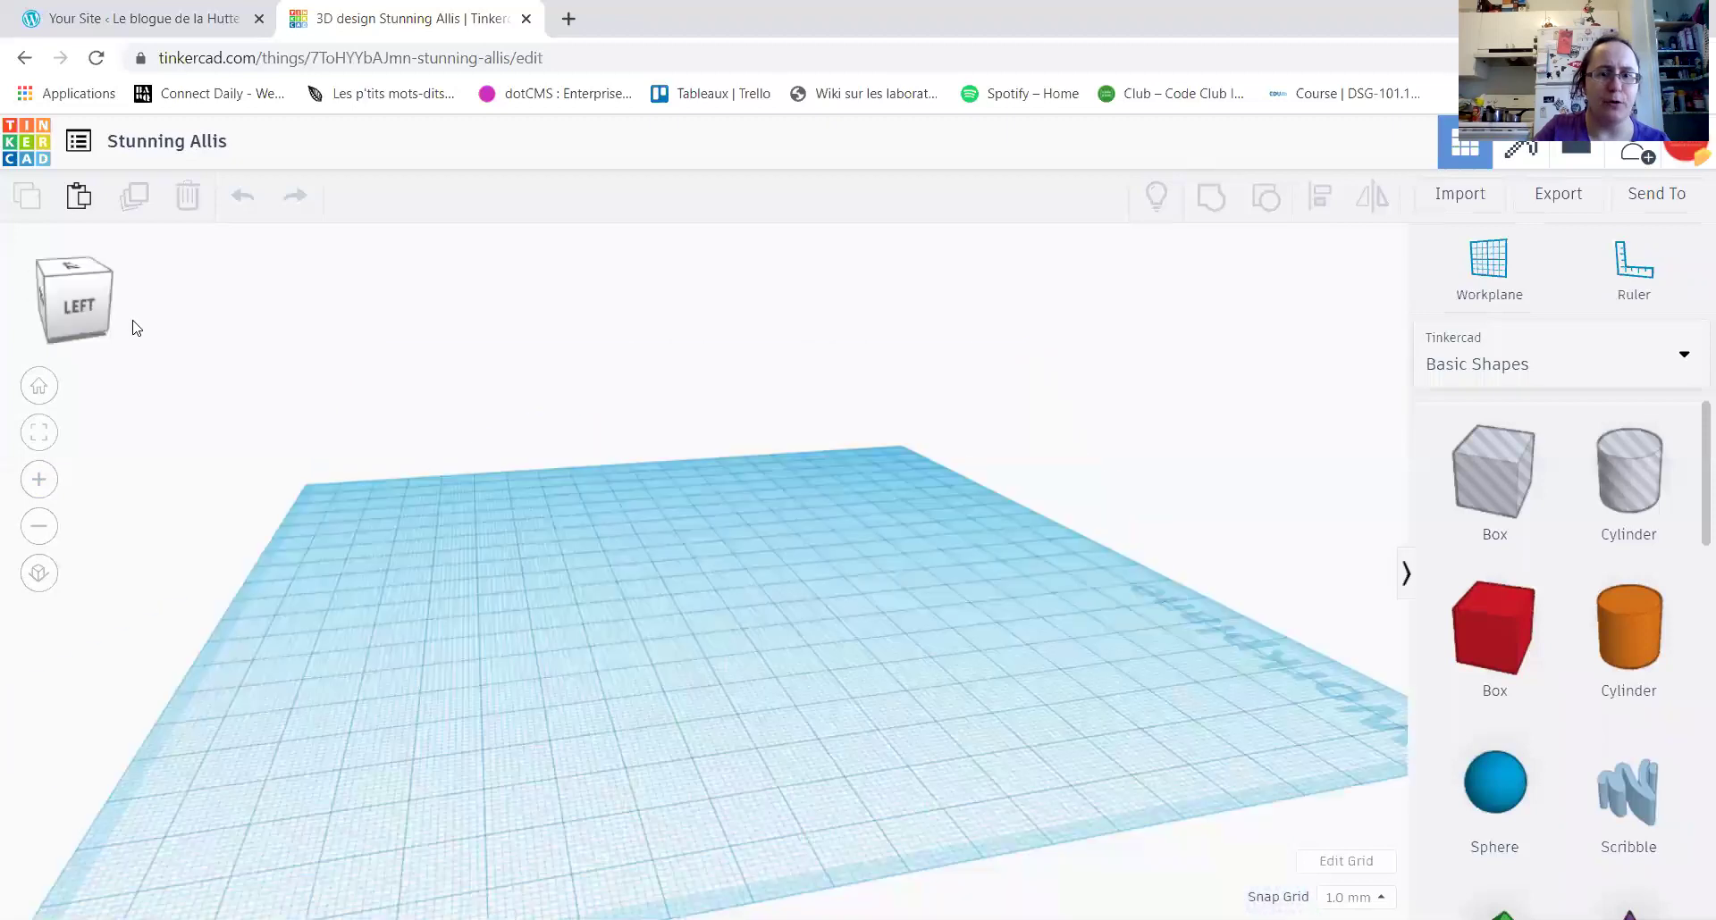
click(66, 351)
click(50, 339)
click(75, 337)
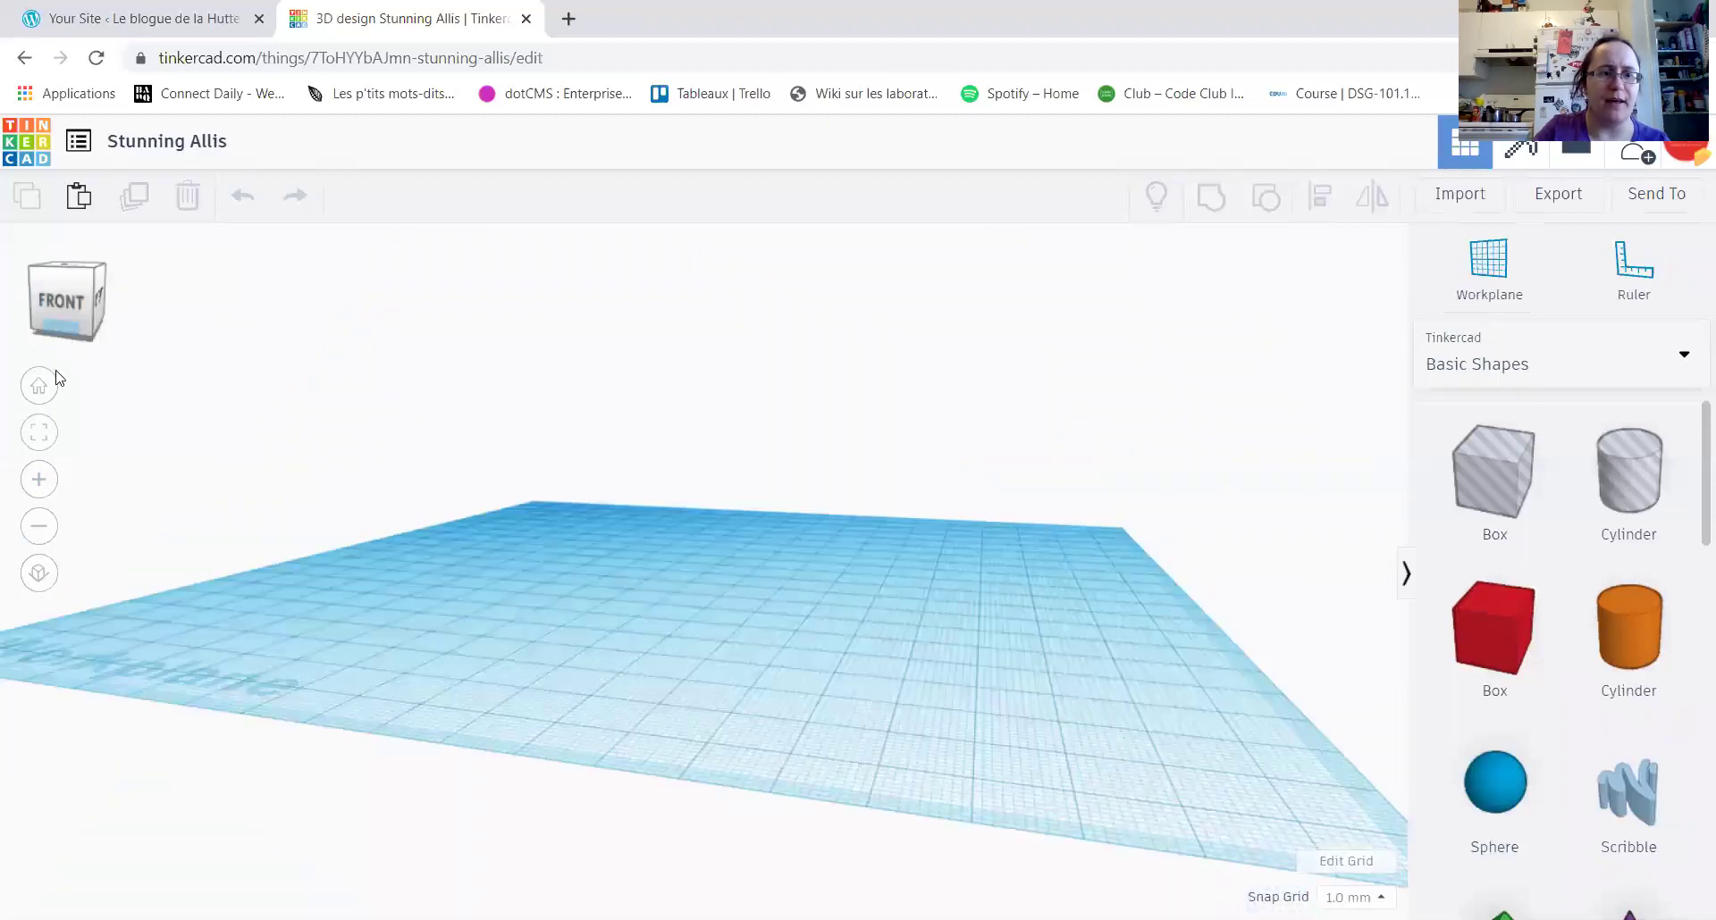
click(39, 386)
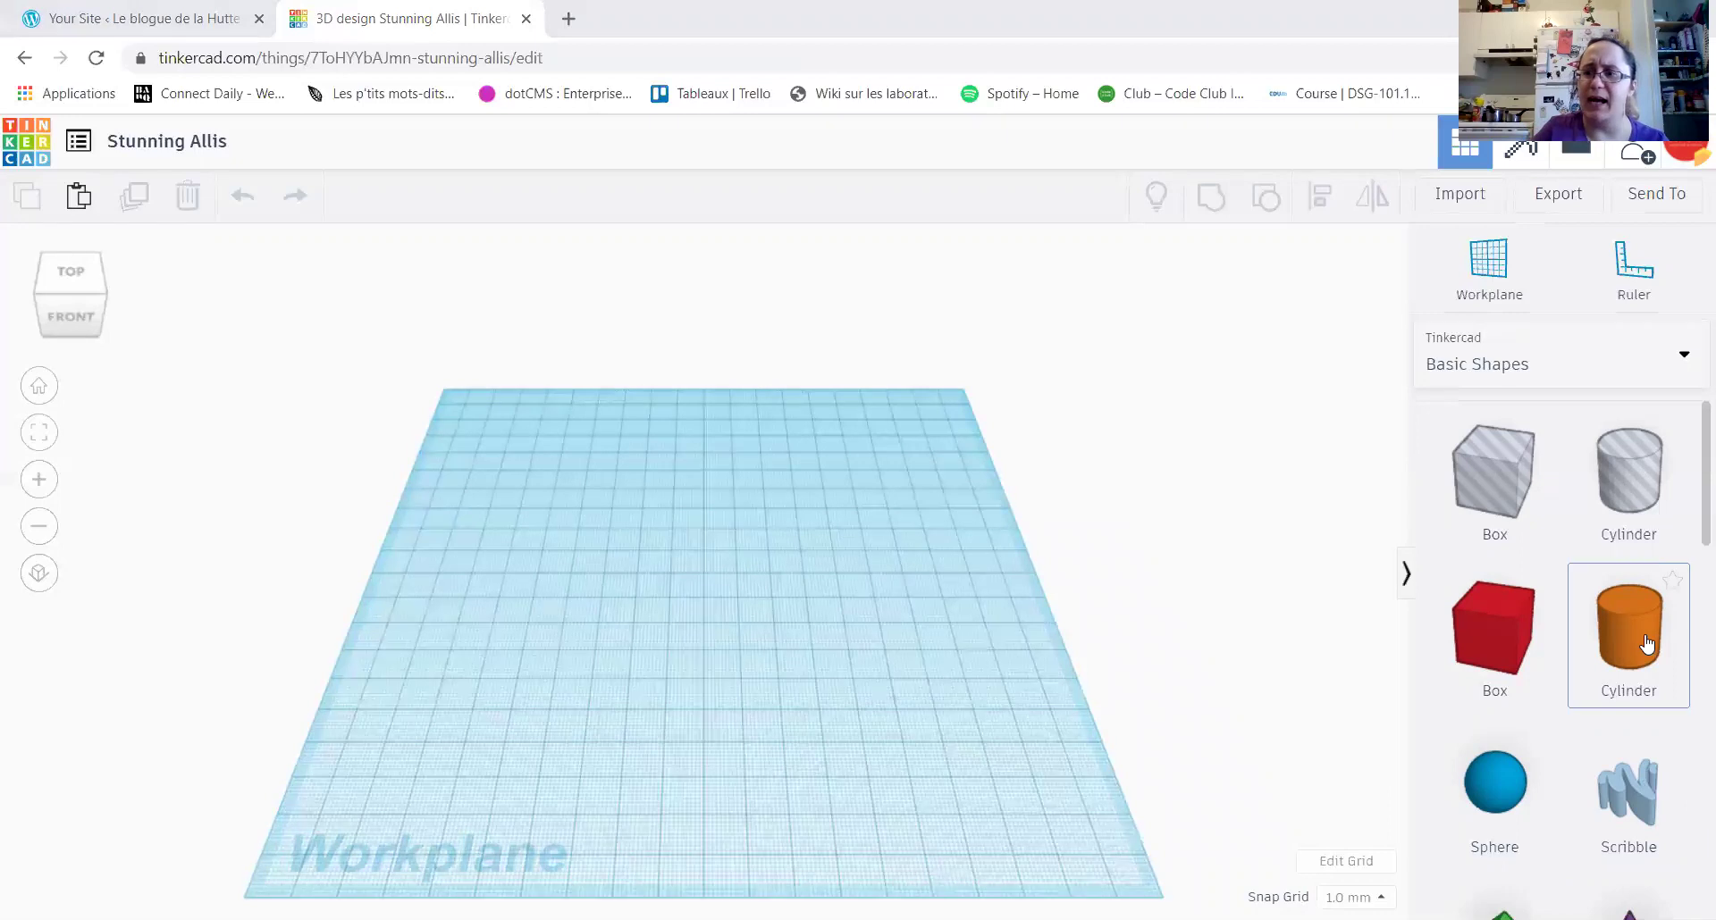
- Switch the shape library to the Making at home (NEW) collection and look through its household objects
click(1684, 359)
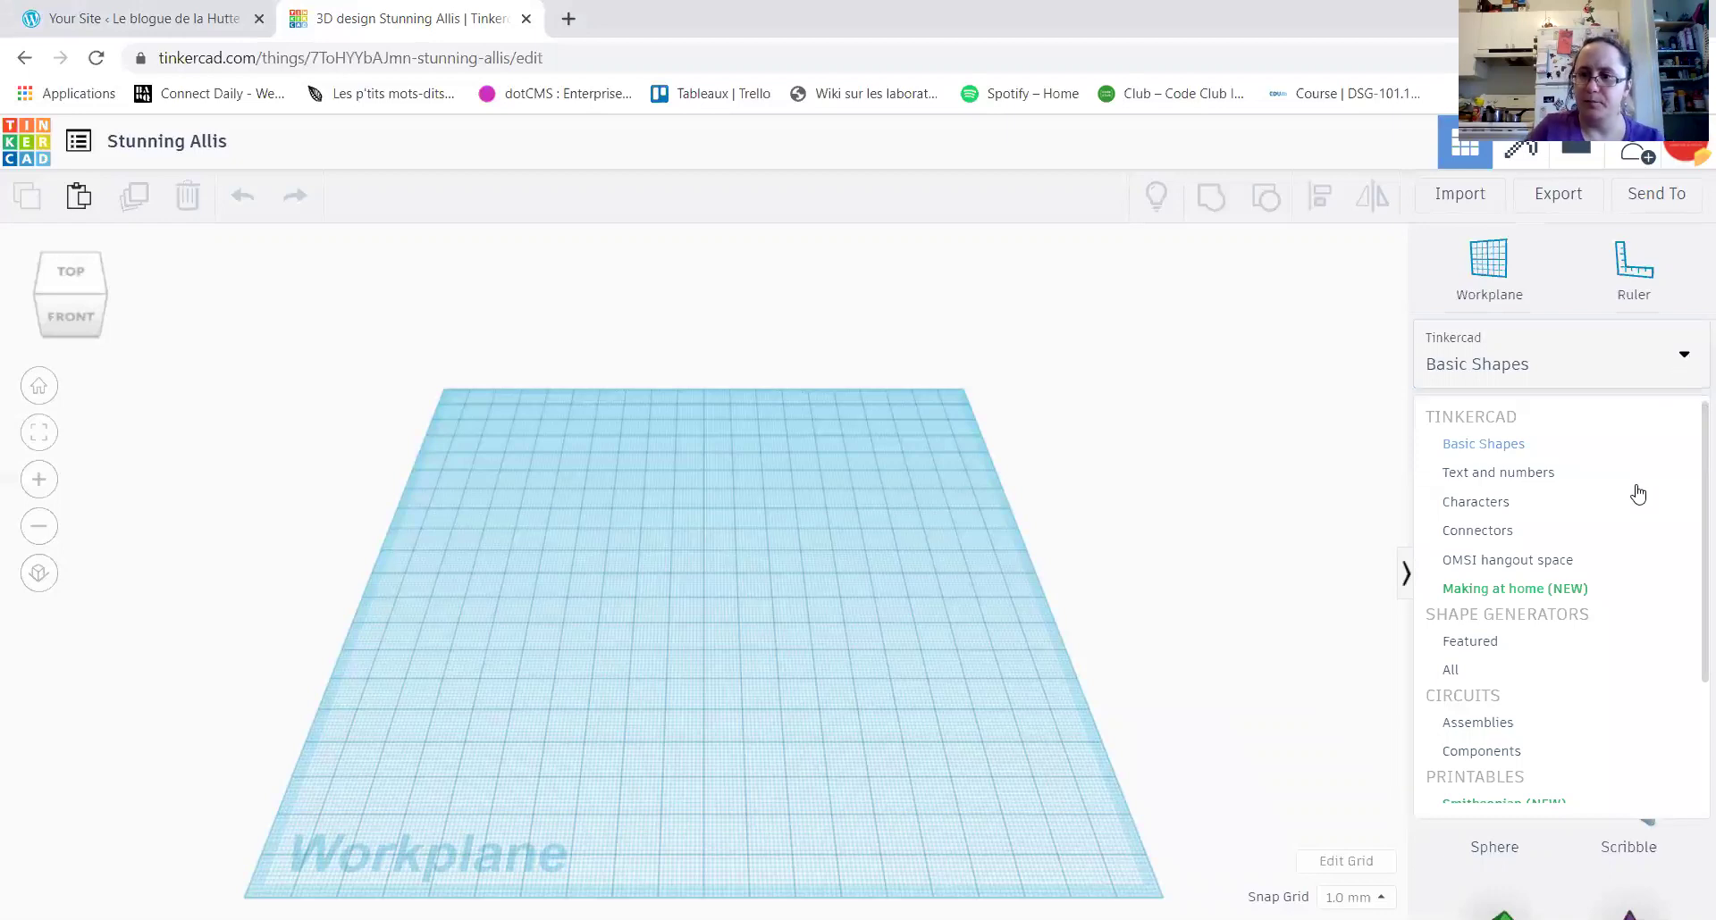
click(1619, 586)
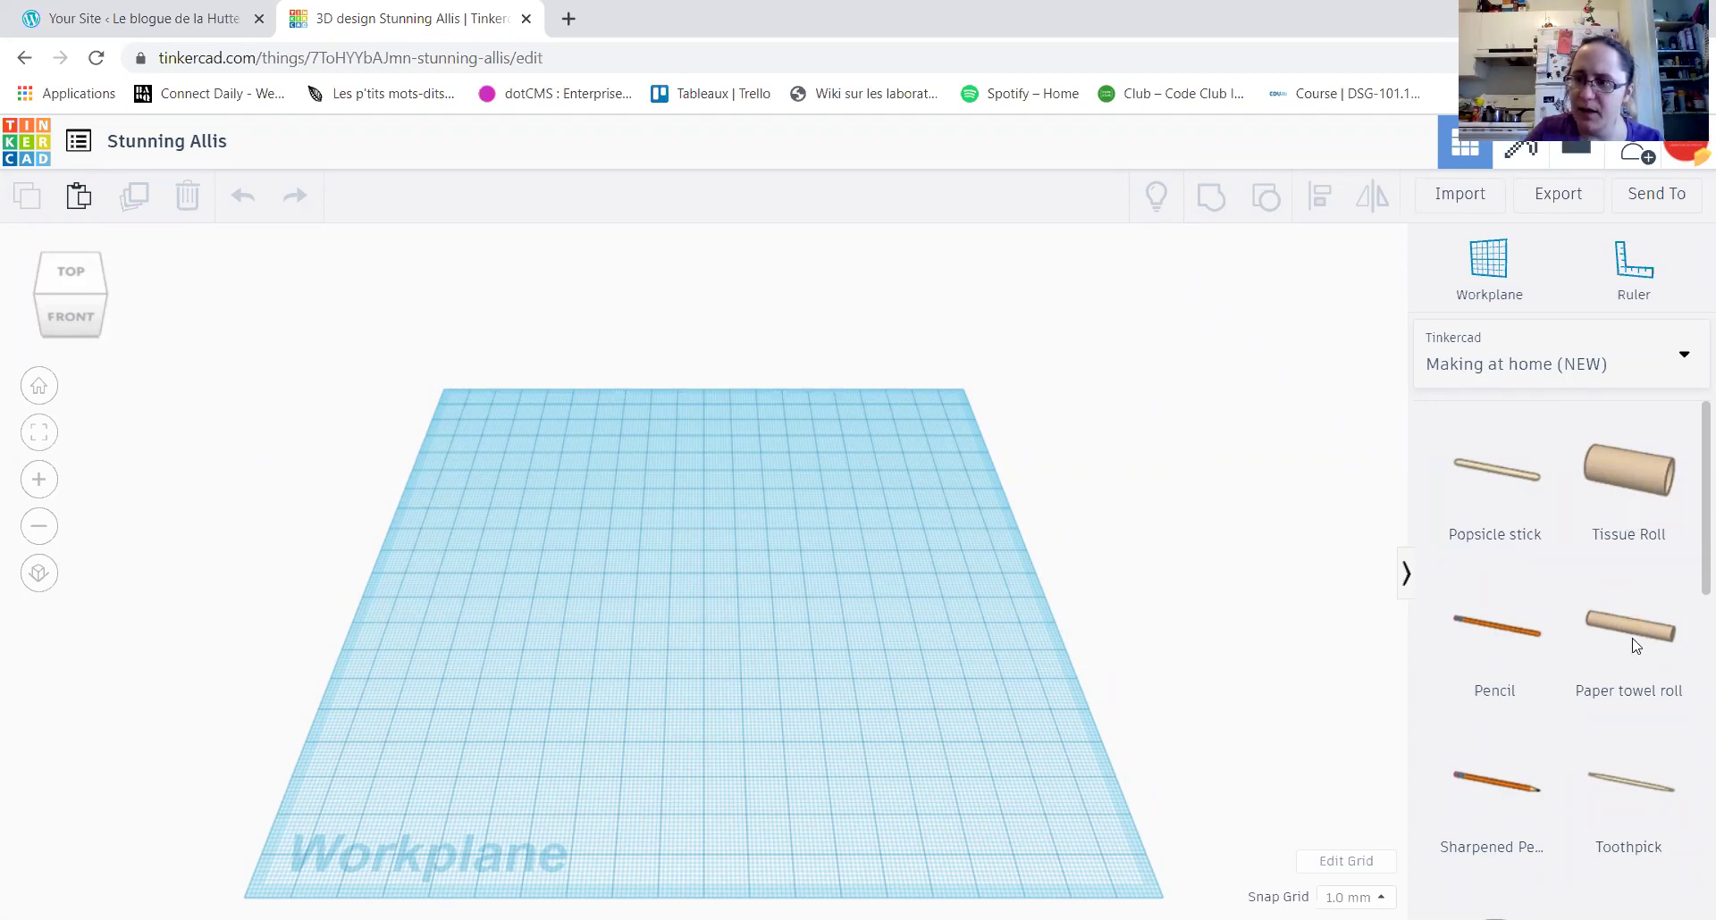
scroll(1691, 578, down, 3)
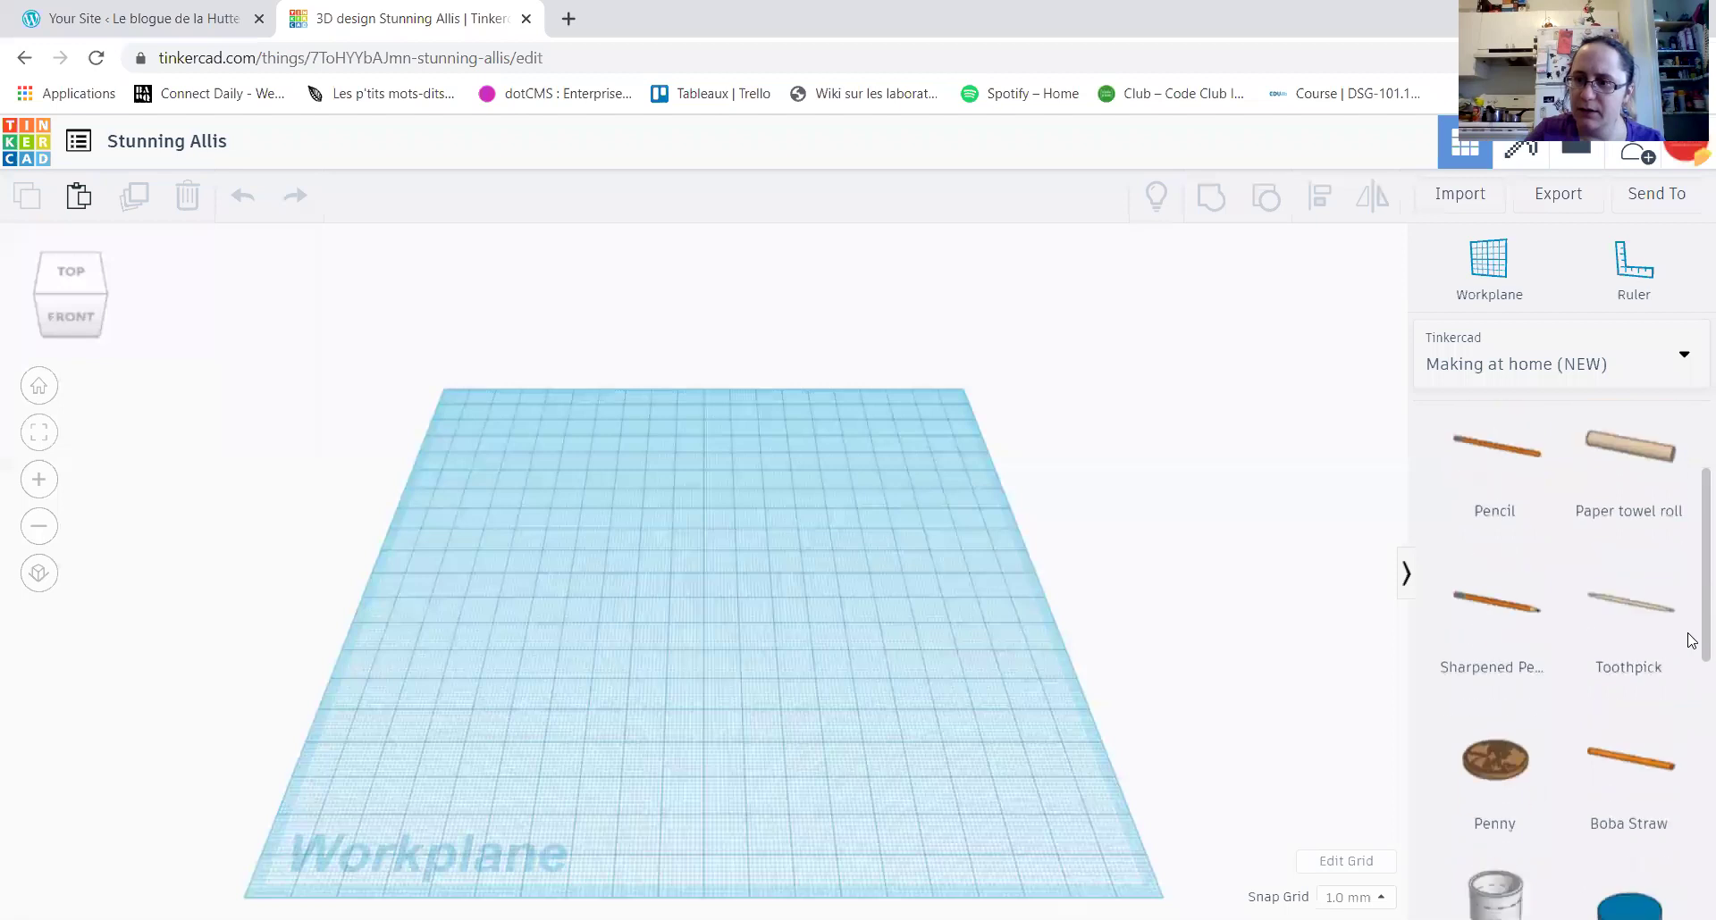
scroll(1691, 710, down, 3)
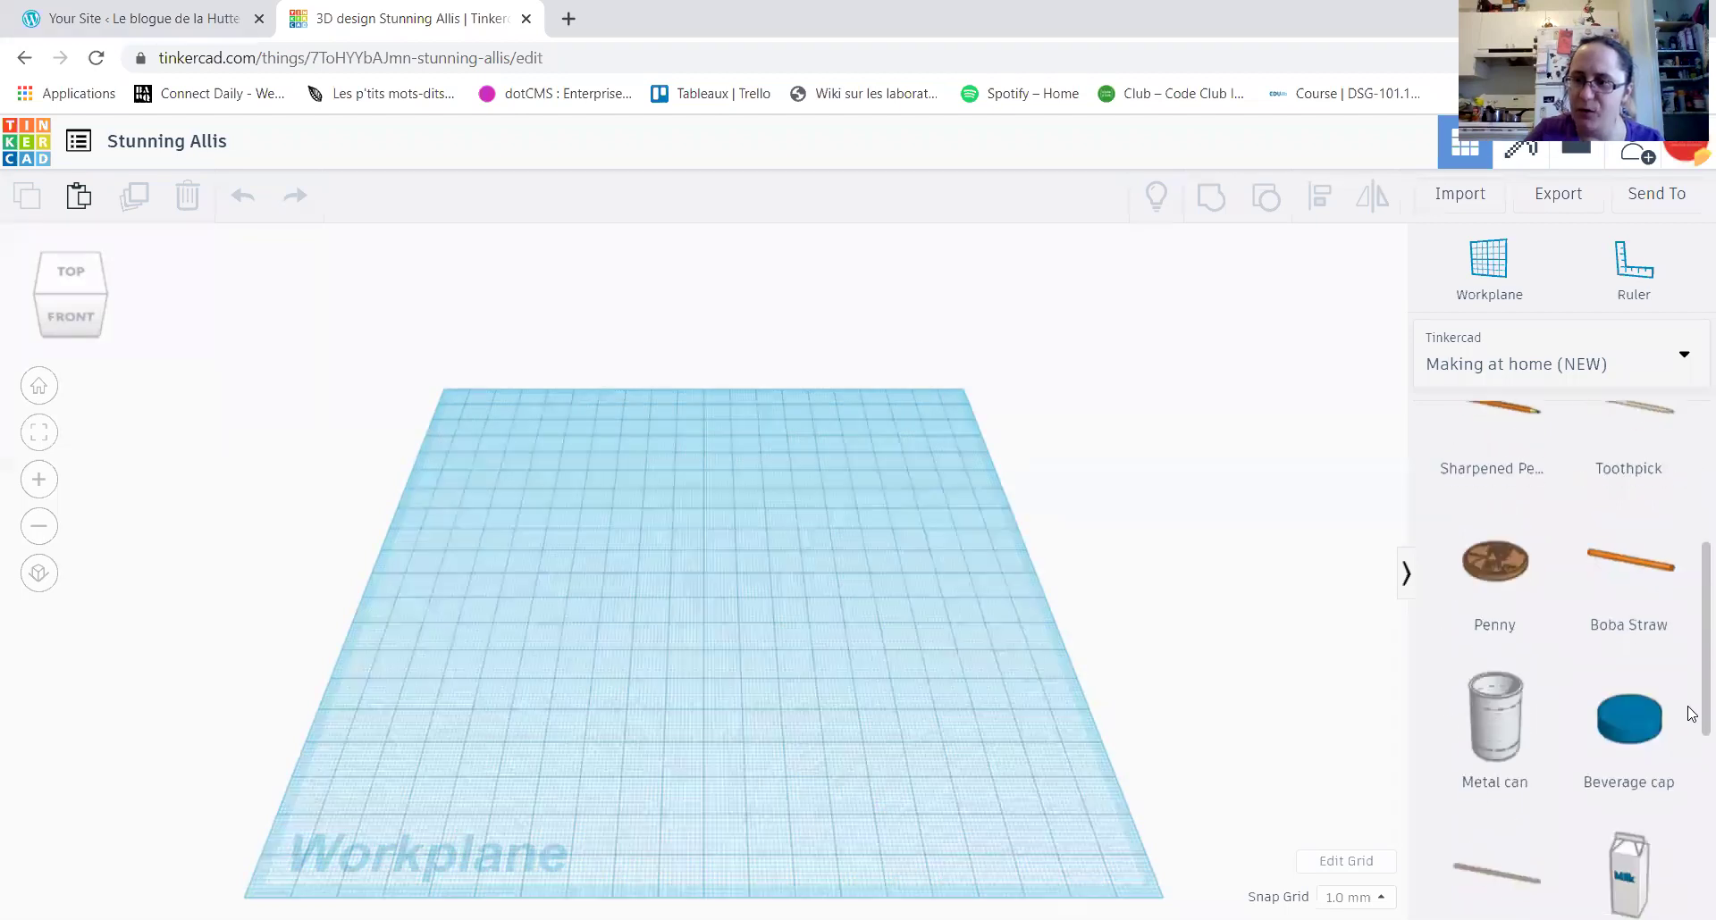
scroll(1690, 748, down, 2)
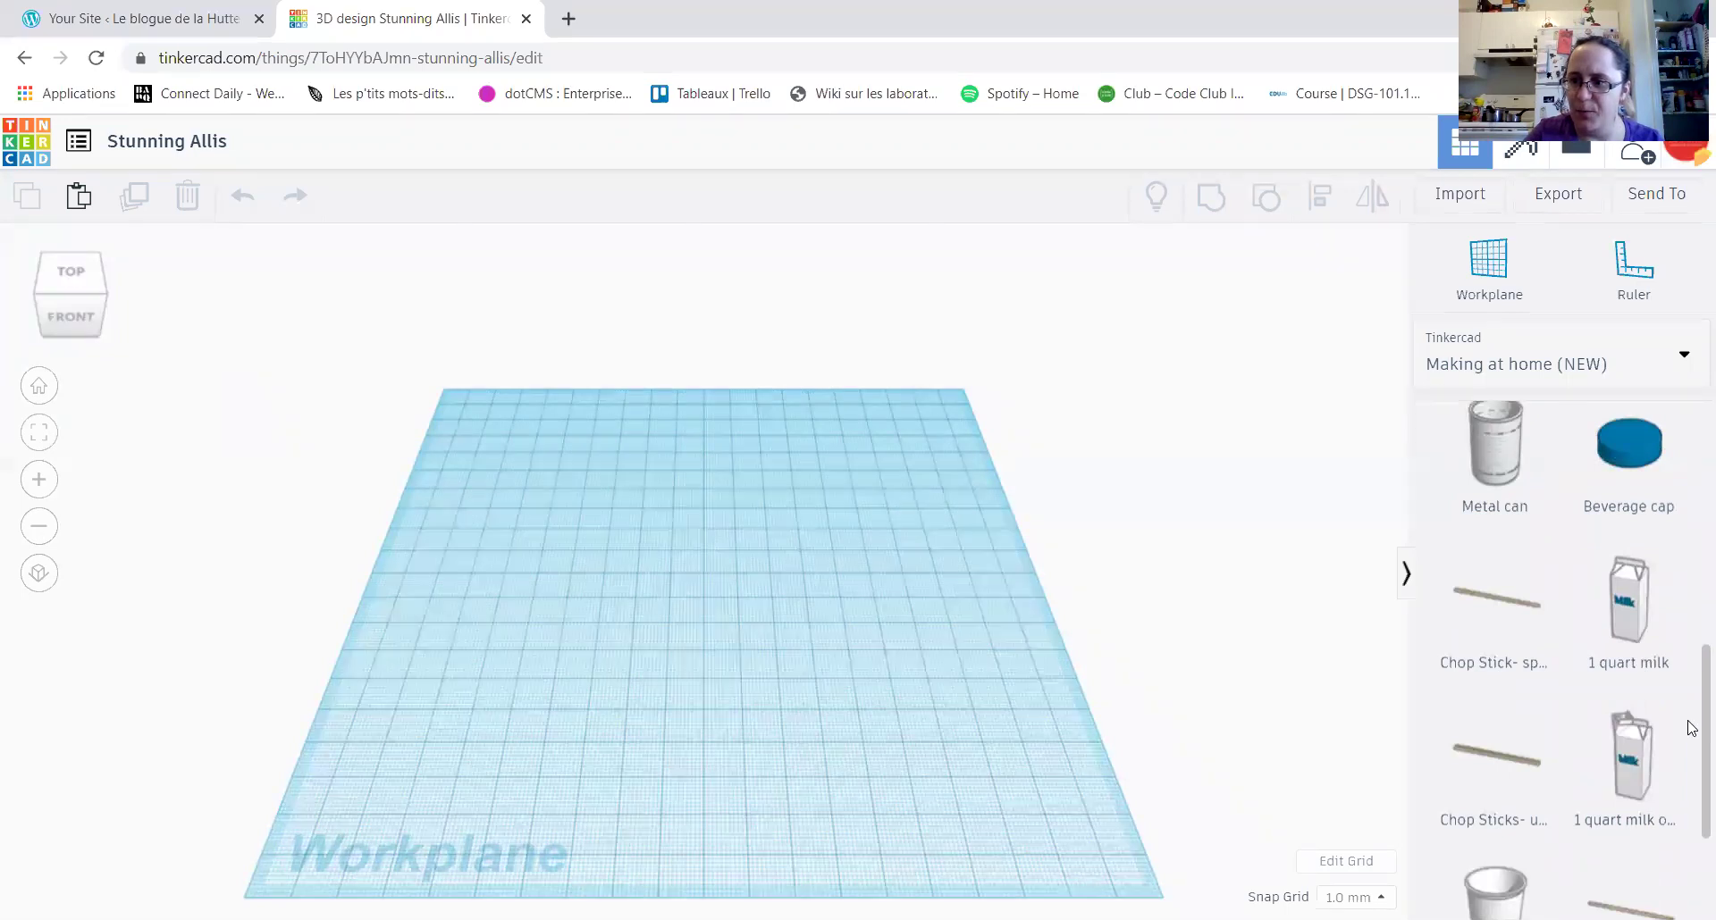
scroll(1691, 747, down, 2)
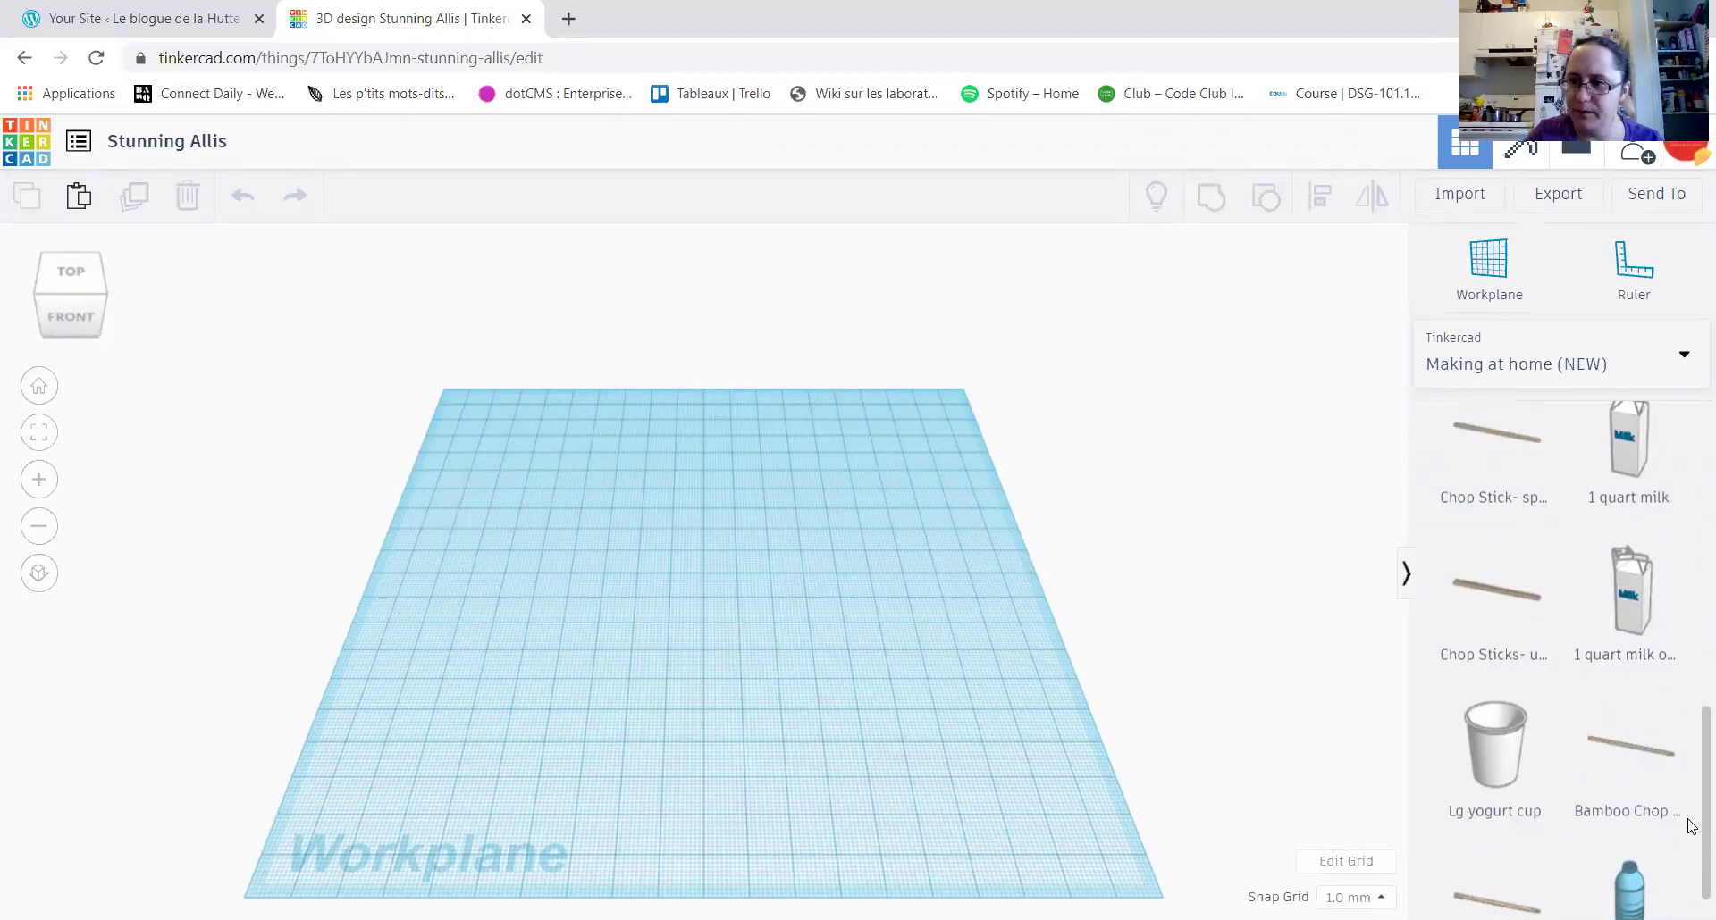
scroll(1690, 814, down, 1)
scroll(1690, 618, up, 3)
scroll(1691, 618, up, 5)
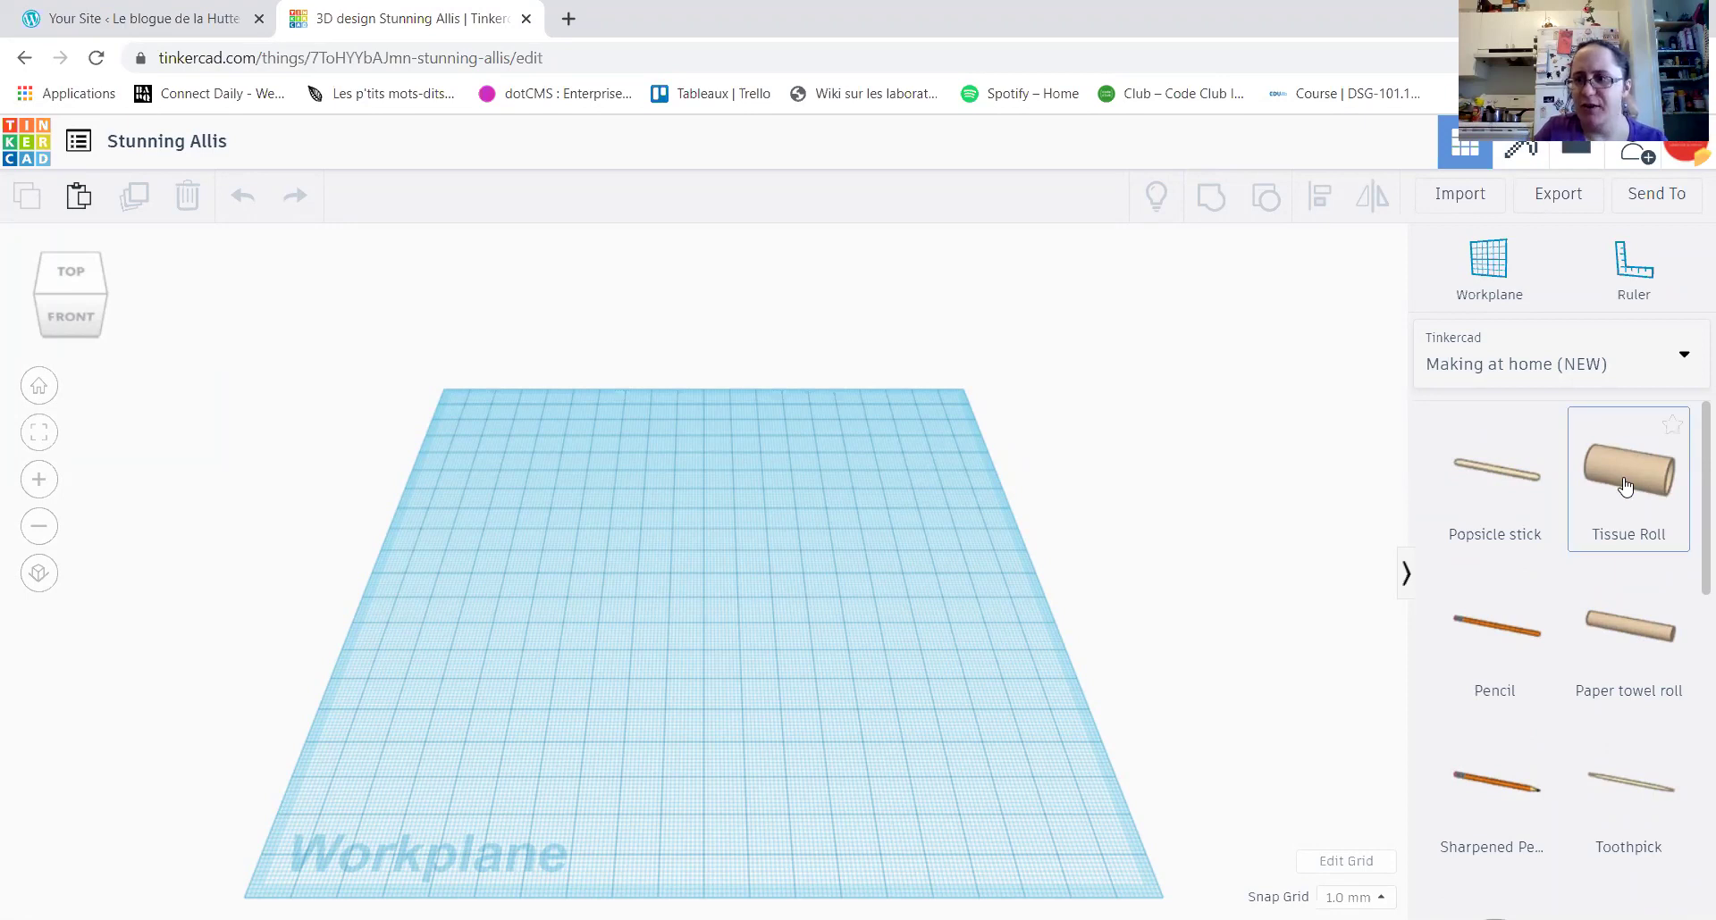
- Place a Tissue Roll toward the back of the workplane and make it solid red
drag(1210, 393, 679, 529)
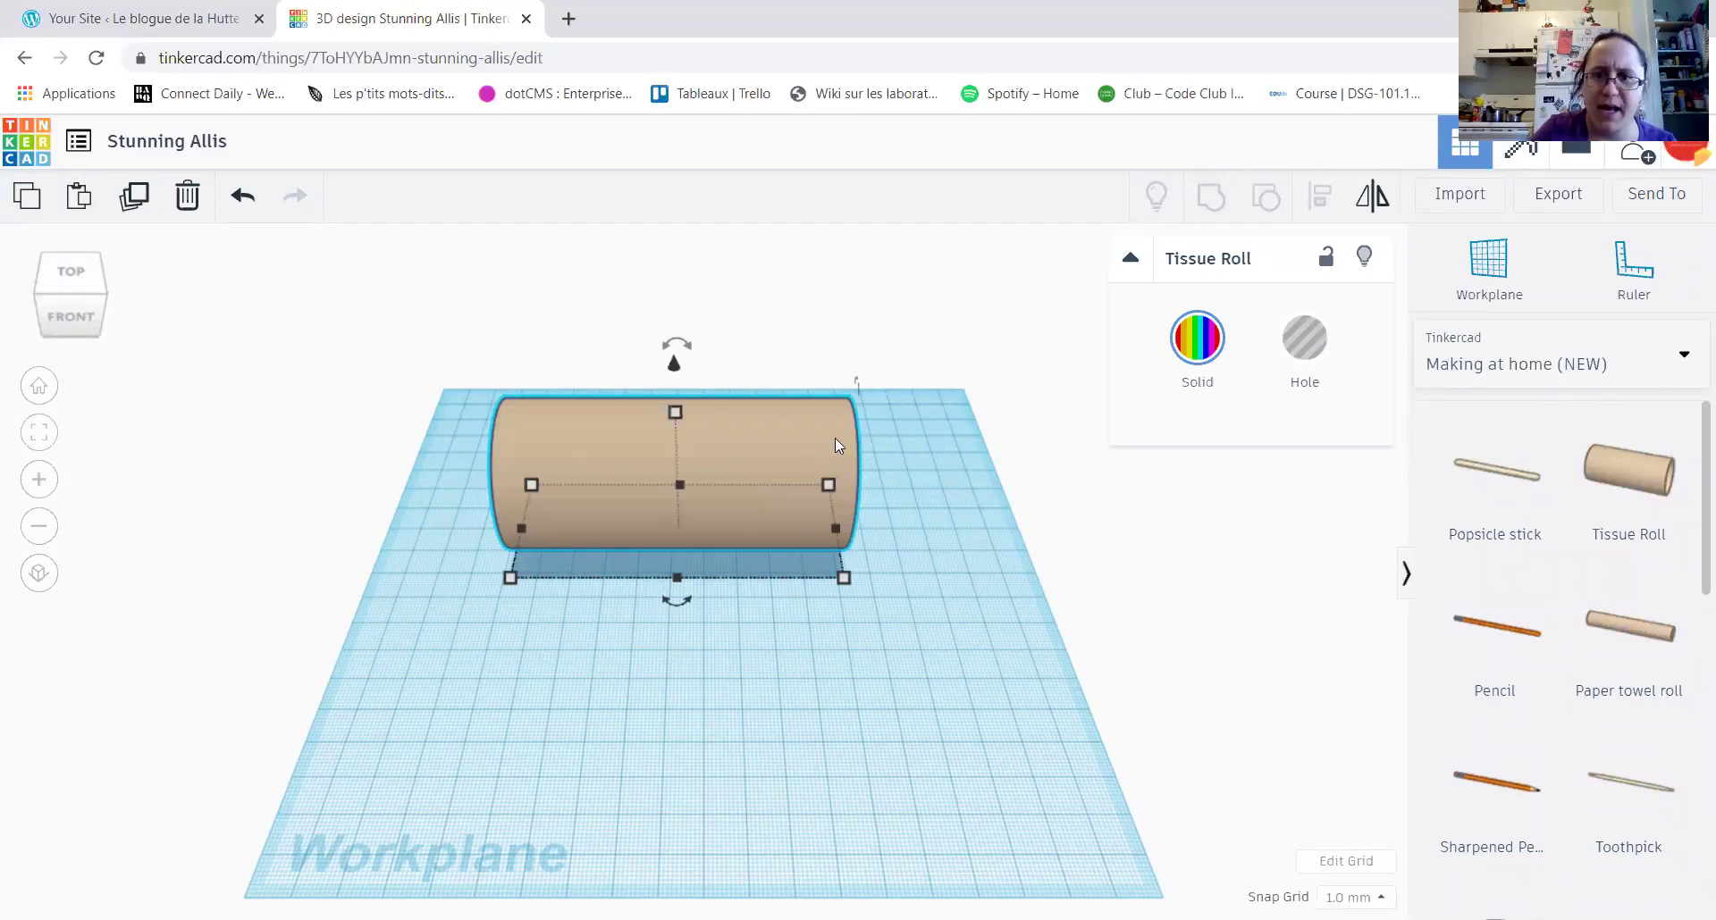
click(1200, 355)
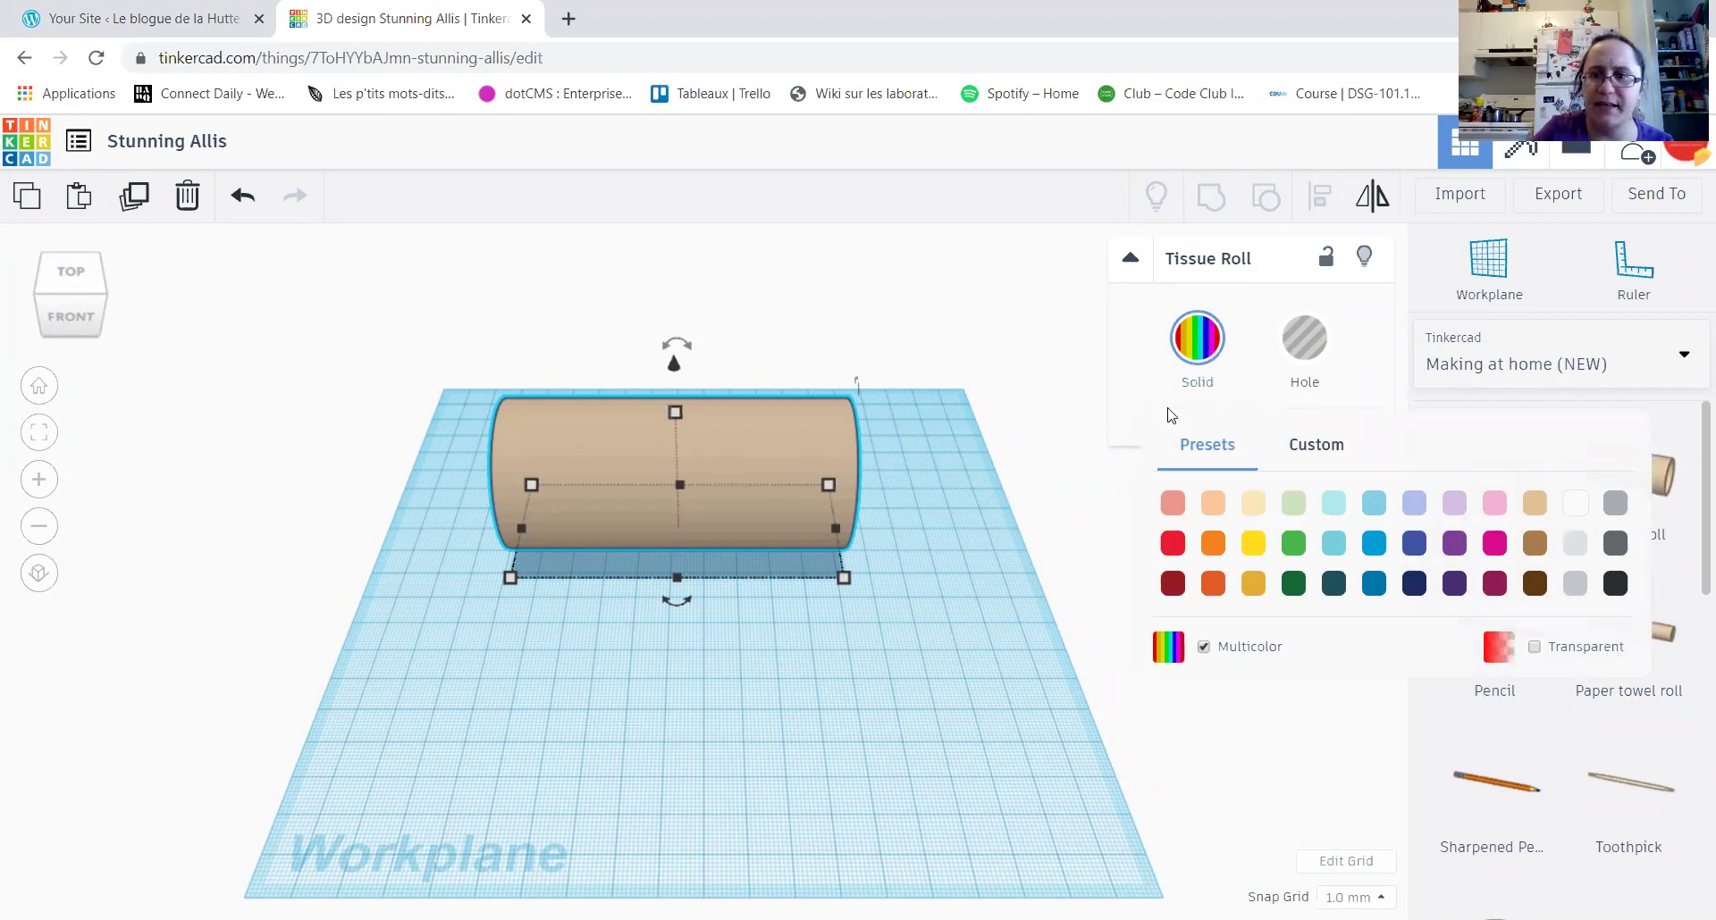
click(1173, 543)
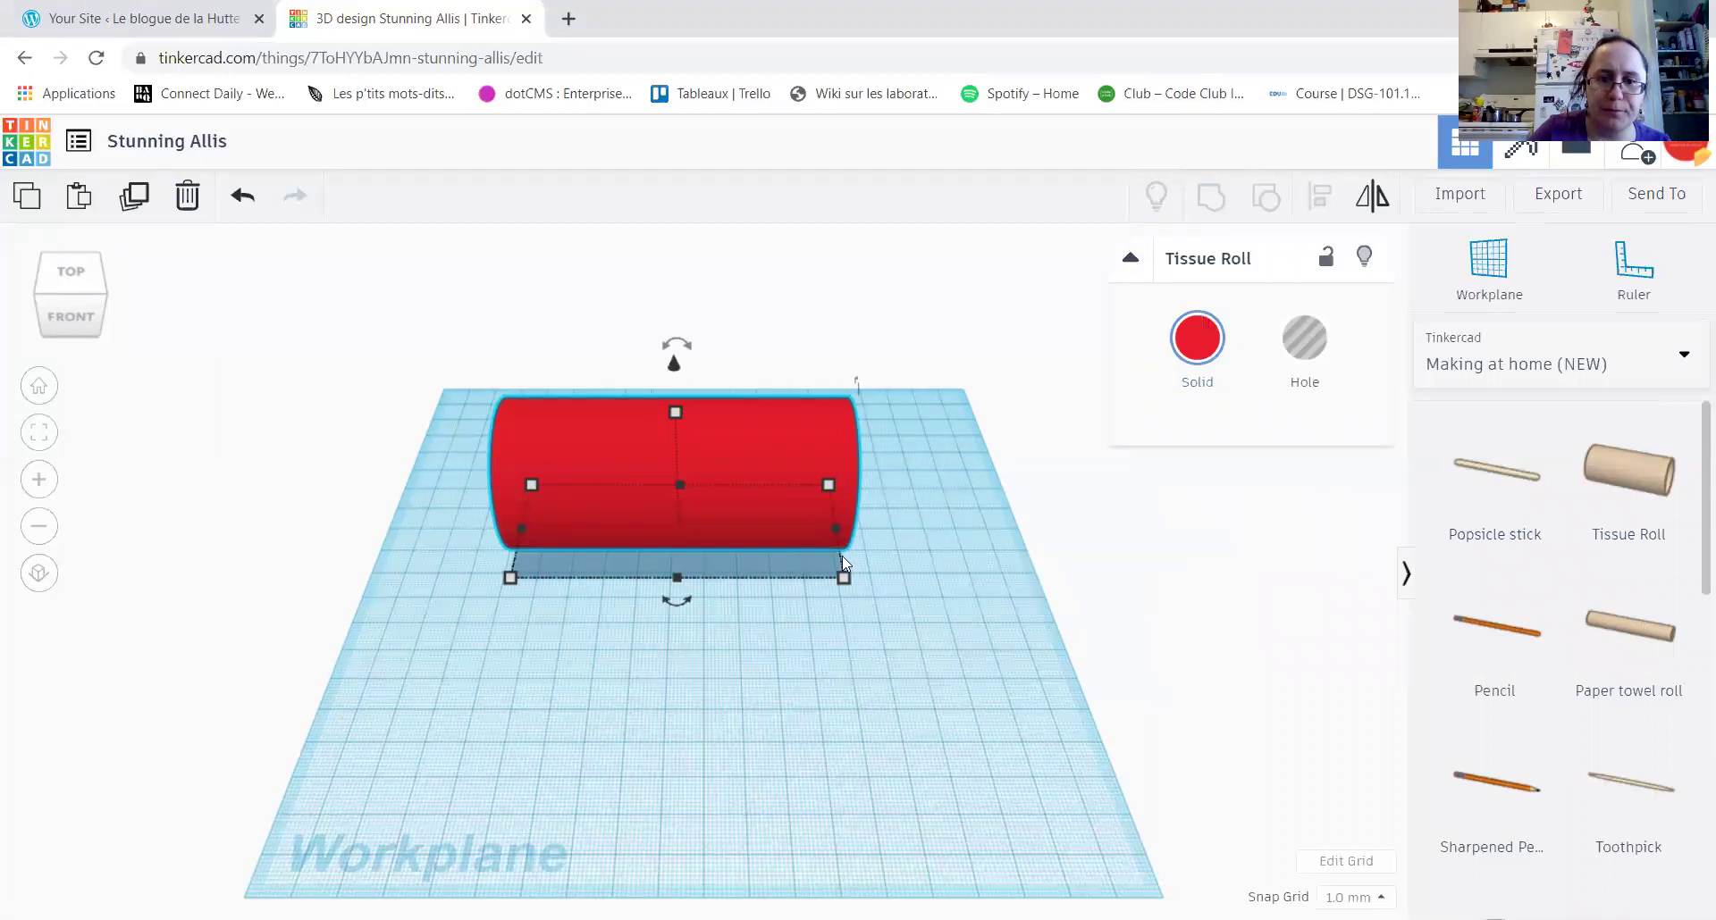
- Rotate the red tissue roll 90° on the workplane so that its open end faces the front
drag(704, 591, 677, 511)
mouse_move(623, 536)
mouse_down()
mouse_move(643, 567)
mouse_move(695, 561)
mouse_move(611, 579)
mouse_move(579, 507)
mouse_move(599, 523)
mouse_up()
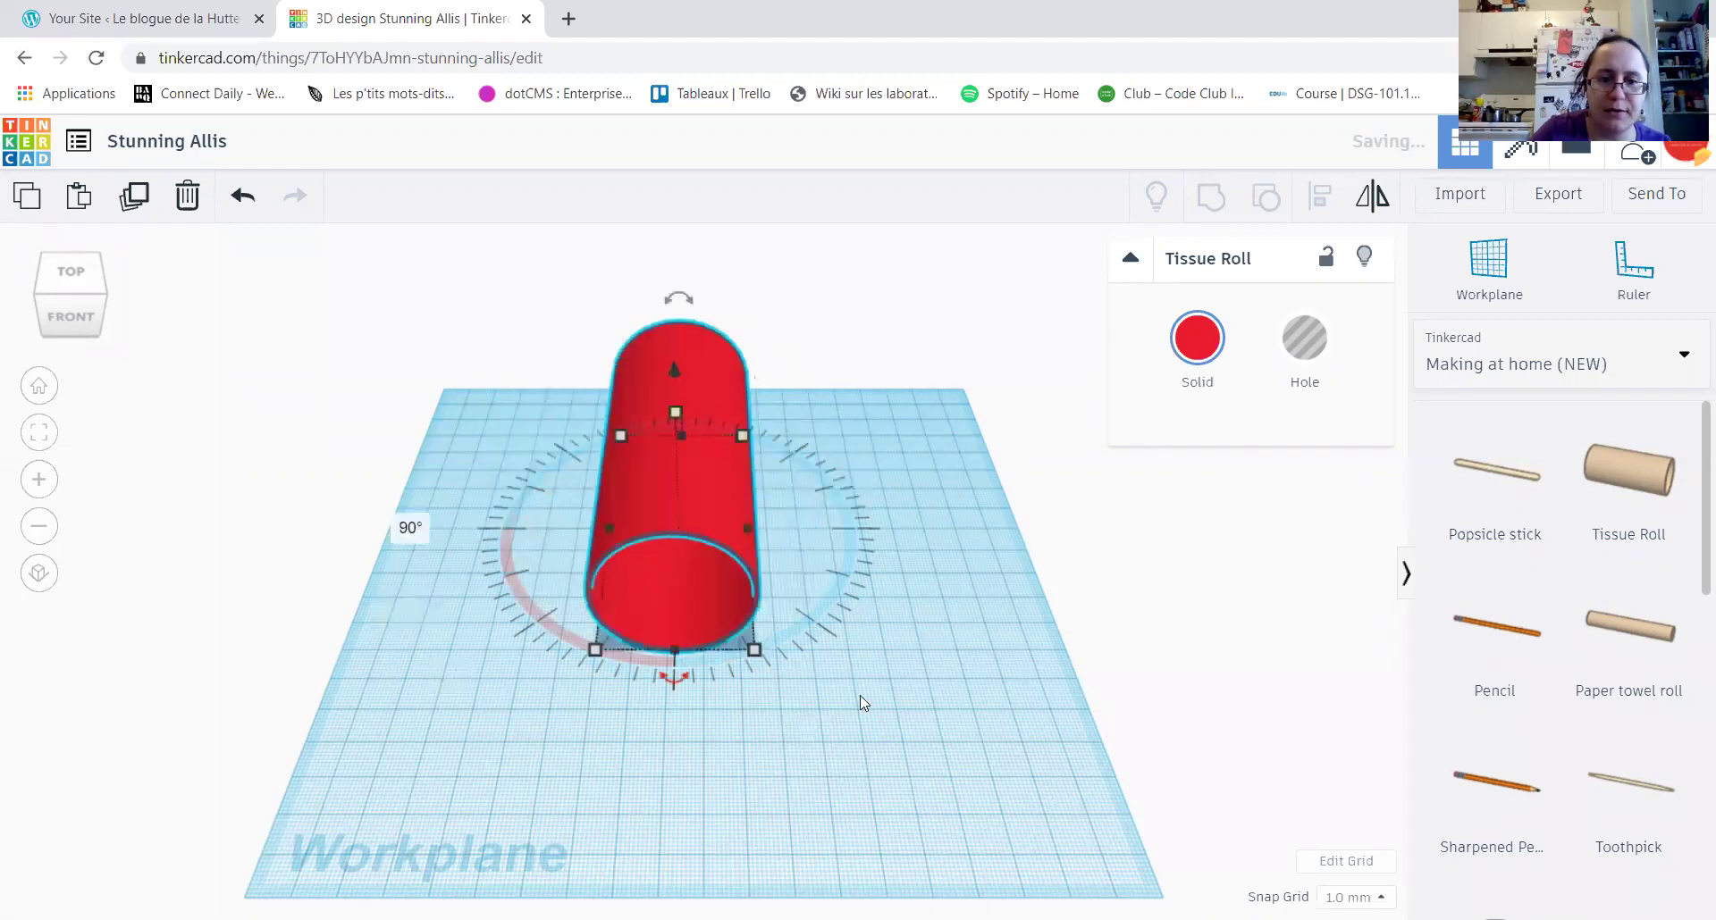
drag(676, 680, 680, 685)
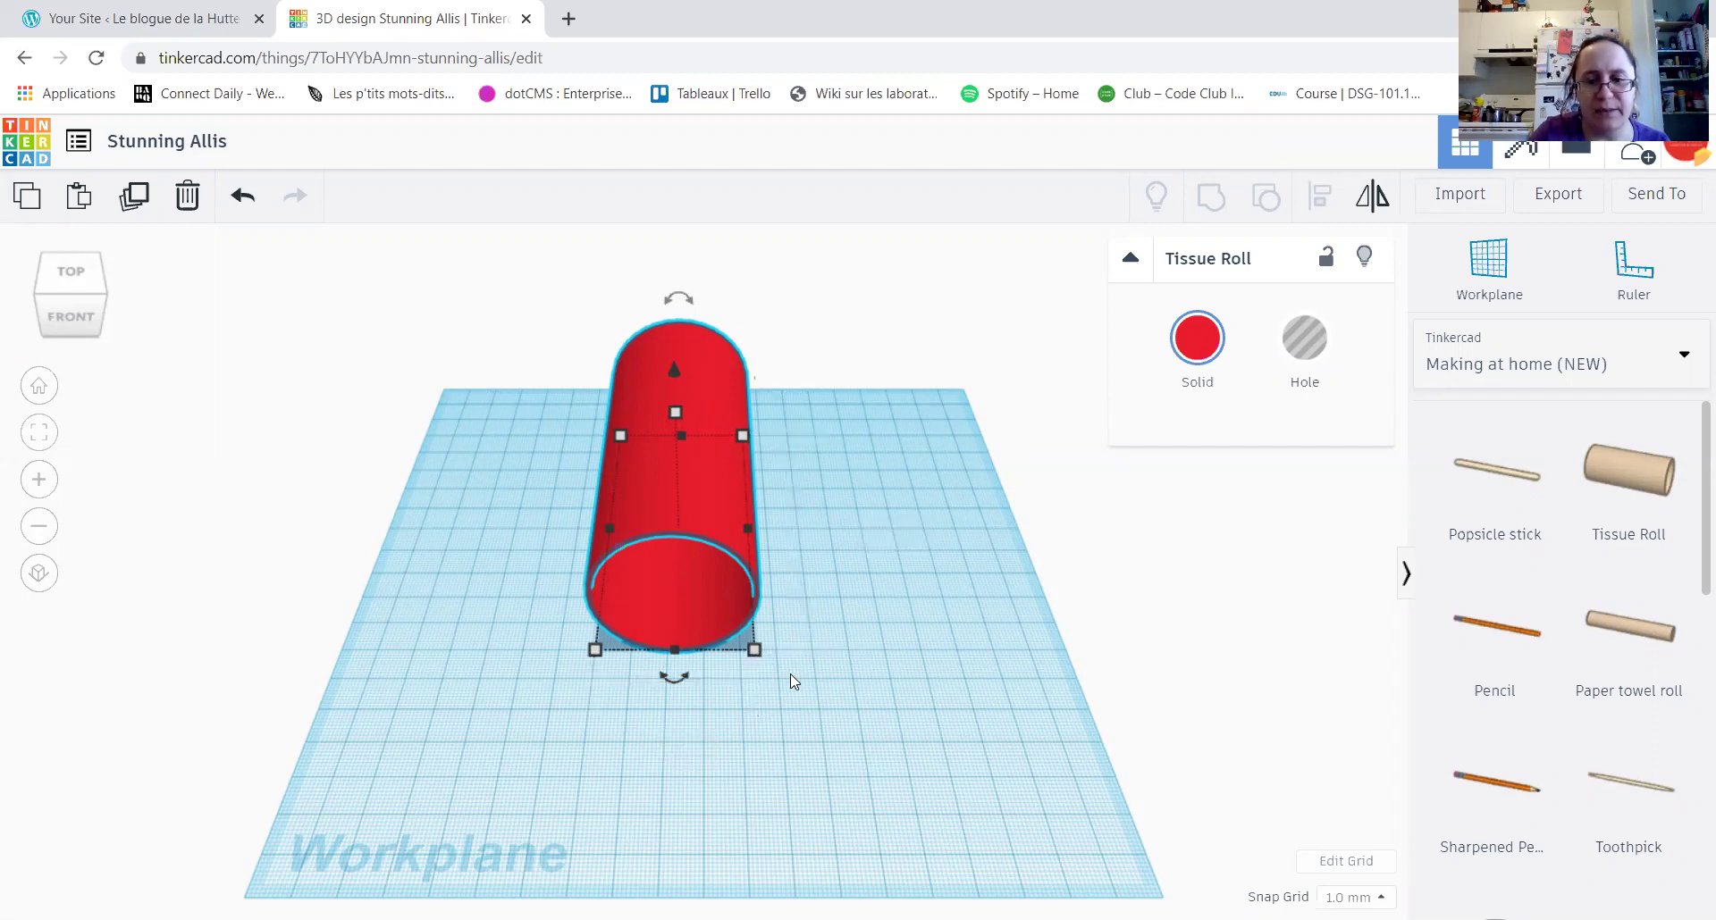
- Try resizing the red tissue roll slightly from its front corner, and undo the resize
mouse_move(754, 653)
mouse_down()
mouse_move(756, 613)
mouse_move(757, 641)
mouse_up()
click(965, 705)
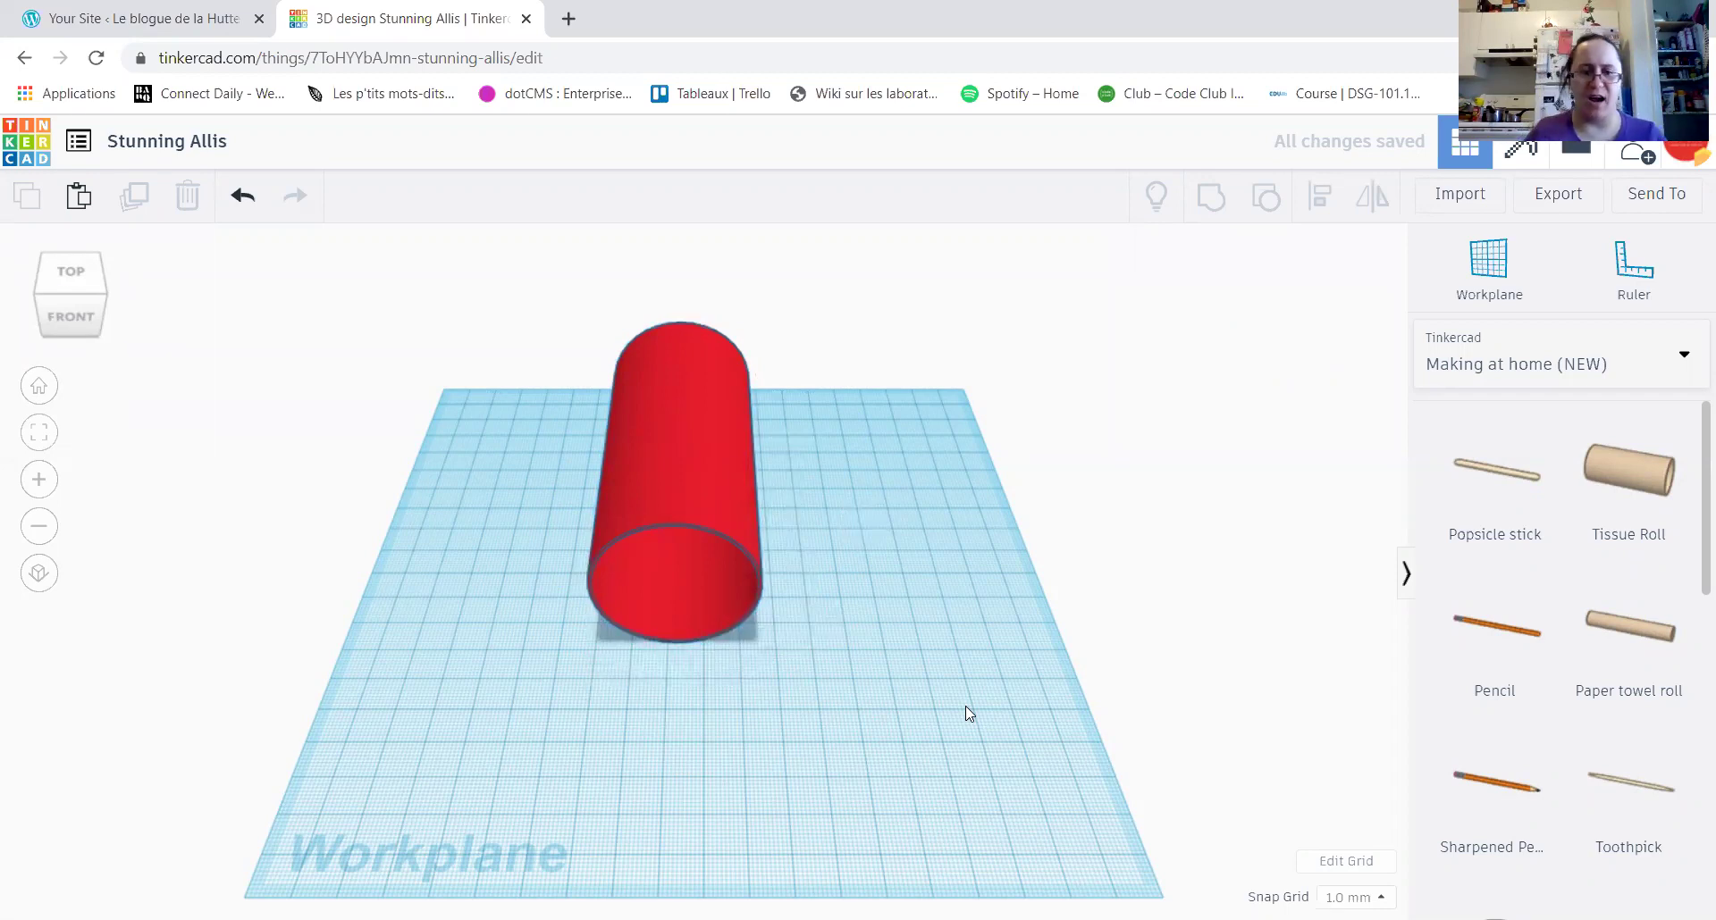
click(234, 204)
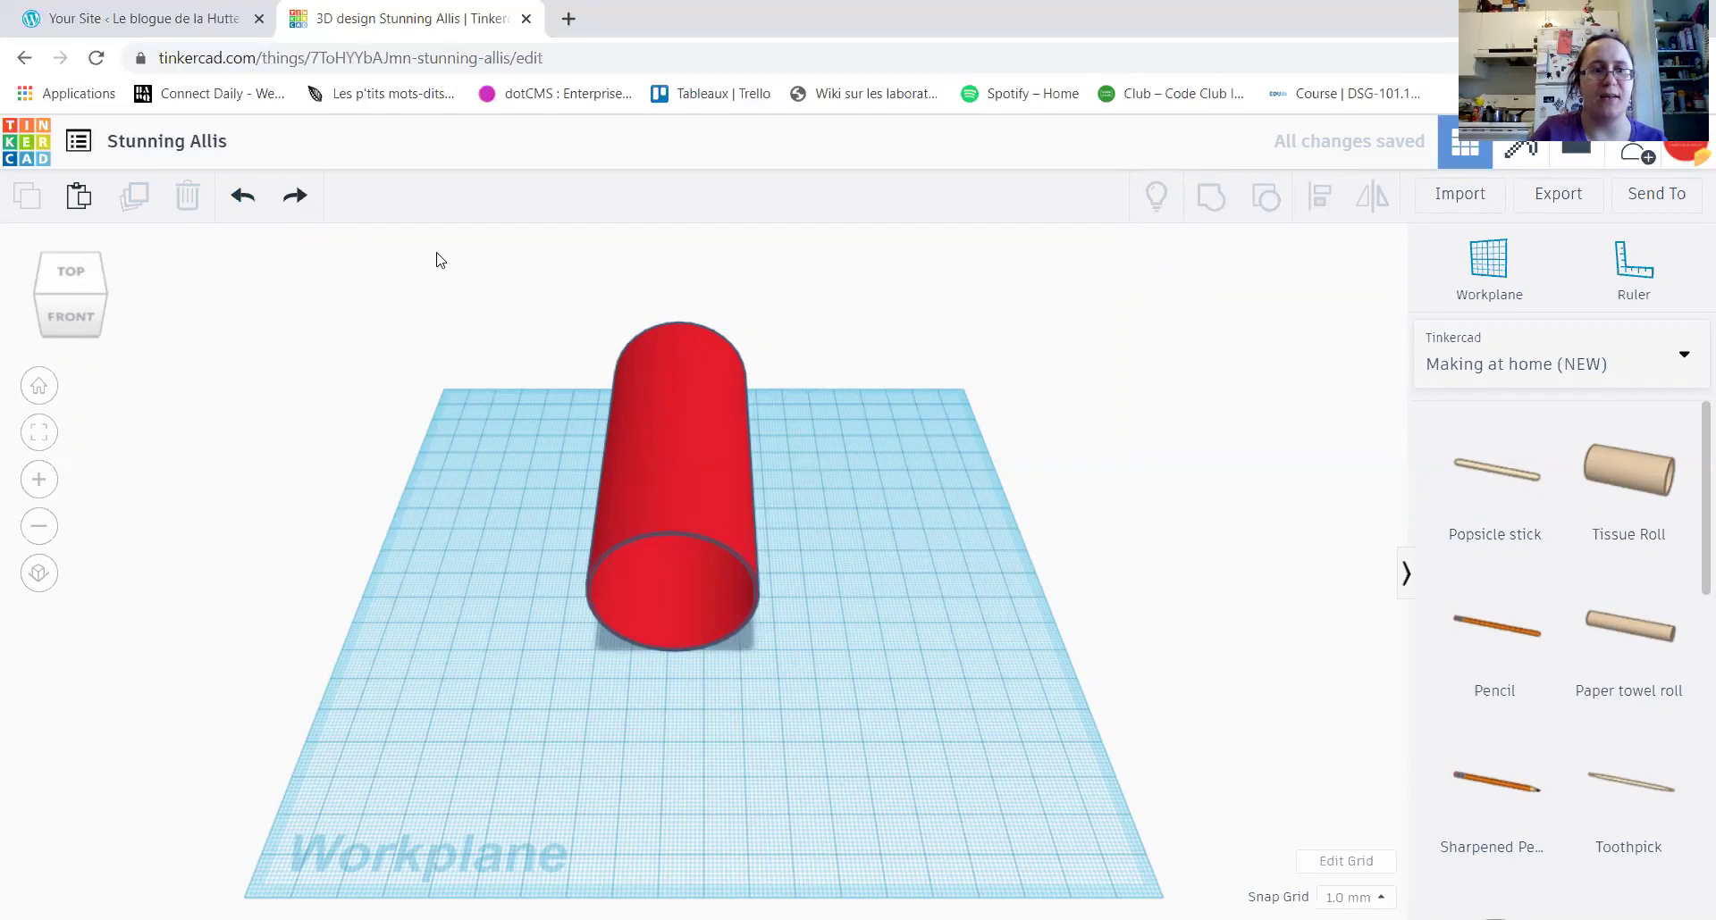
click(243, 198)
click(295, 196)
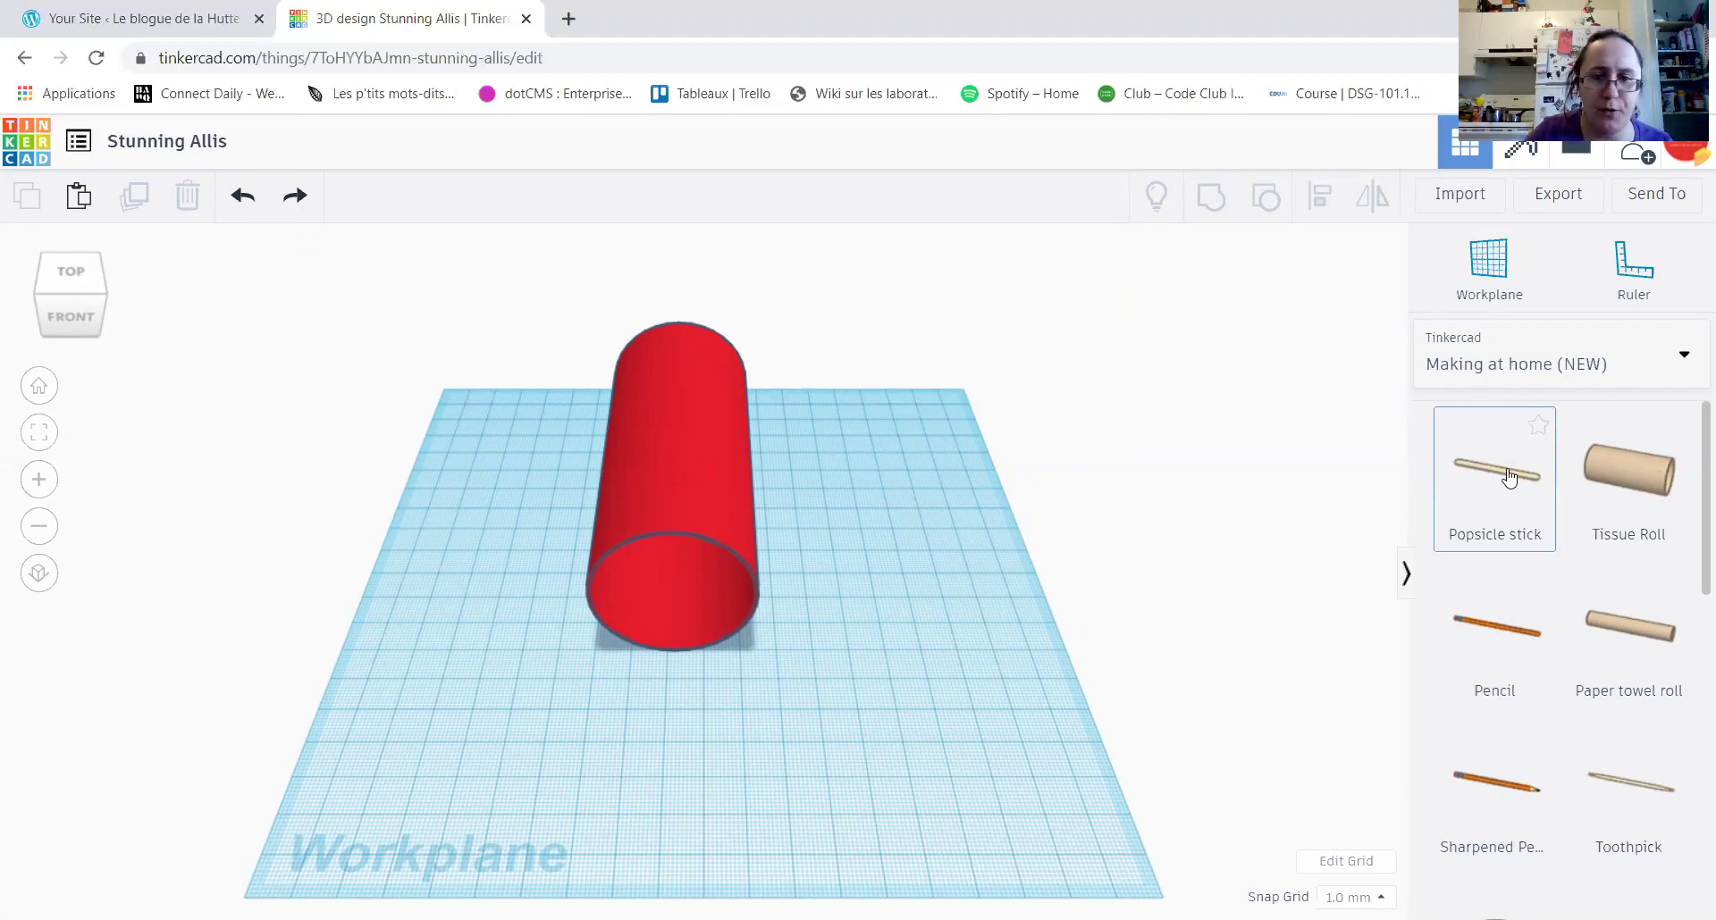
- Place a Popsicle stick raised 48 mm above the workplane and centred crosswise over the red tissue roll
drag(1508, 480, 874, 603)
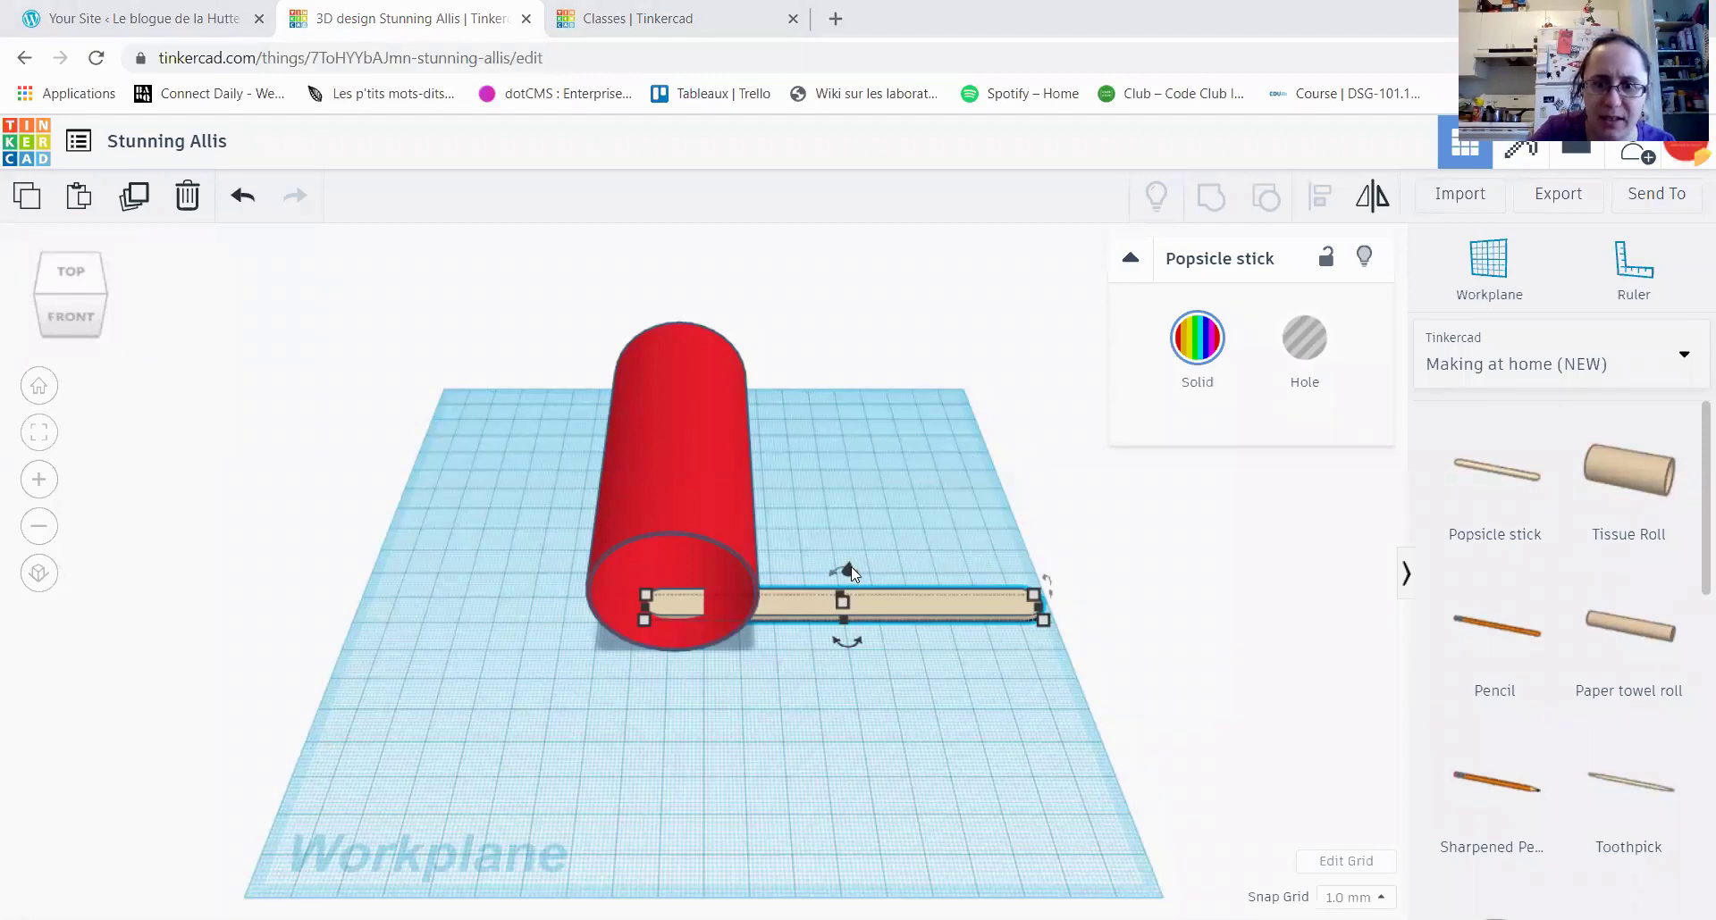
drag(850, 575, 826, 418)
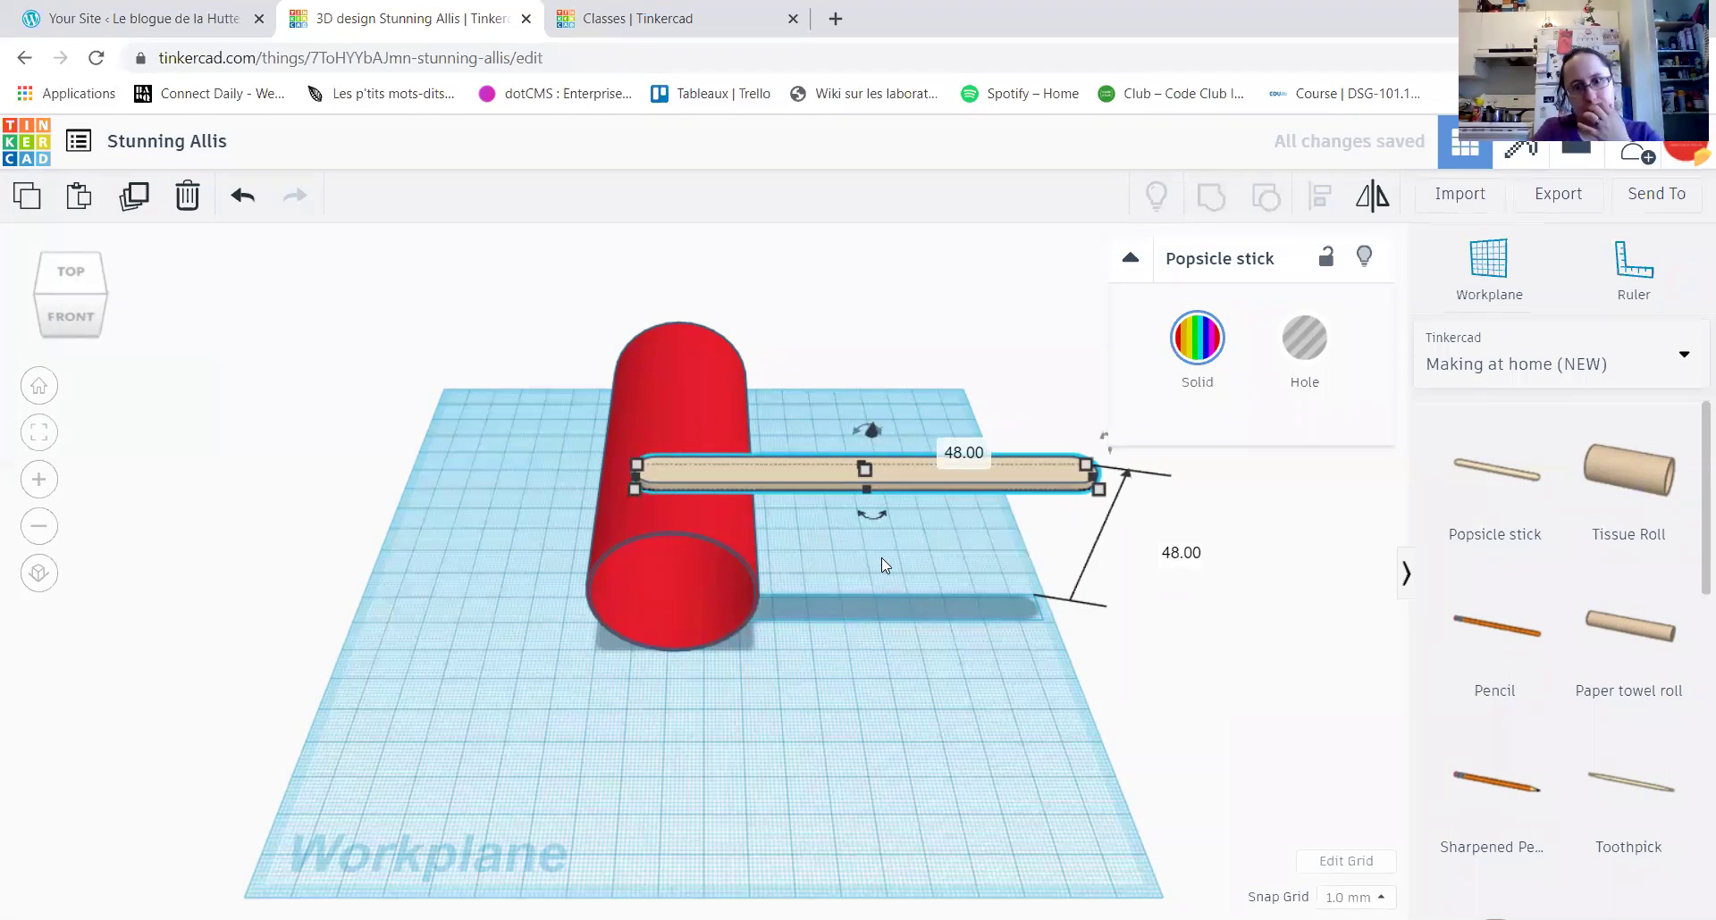
drag(898, 474, 715, 475)
click(868, 643)
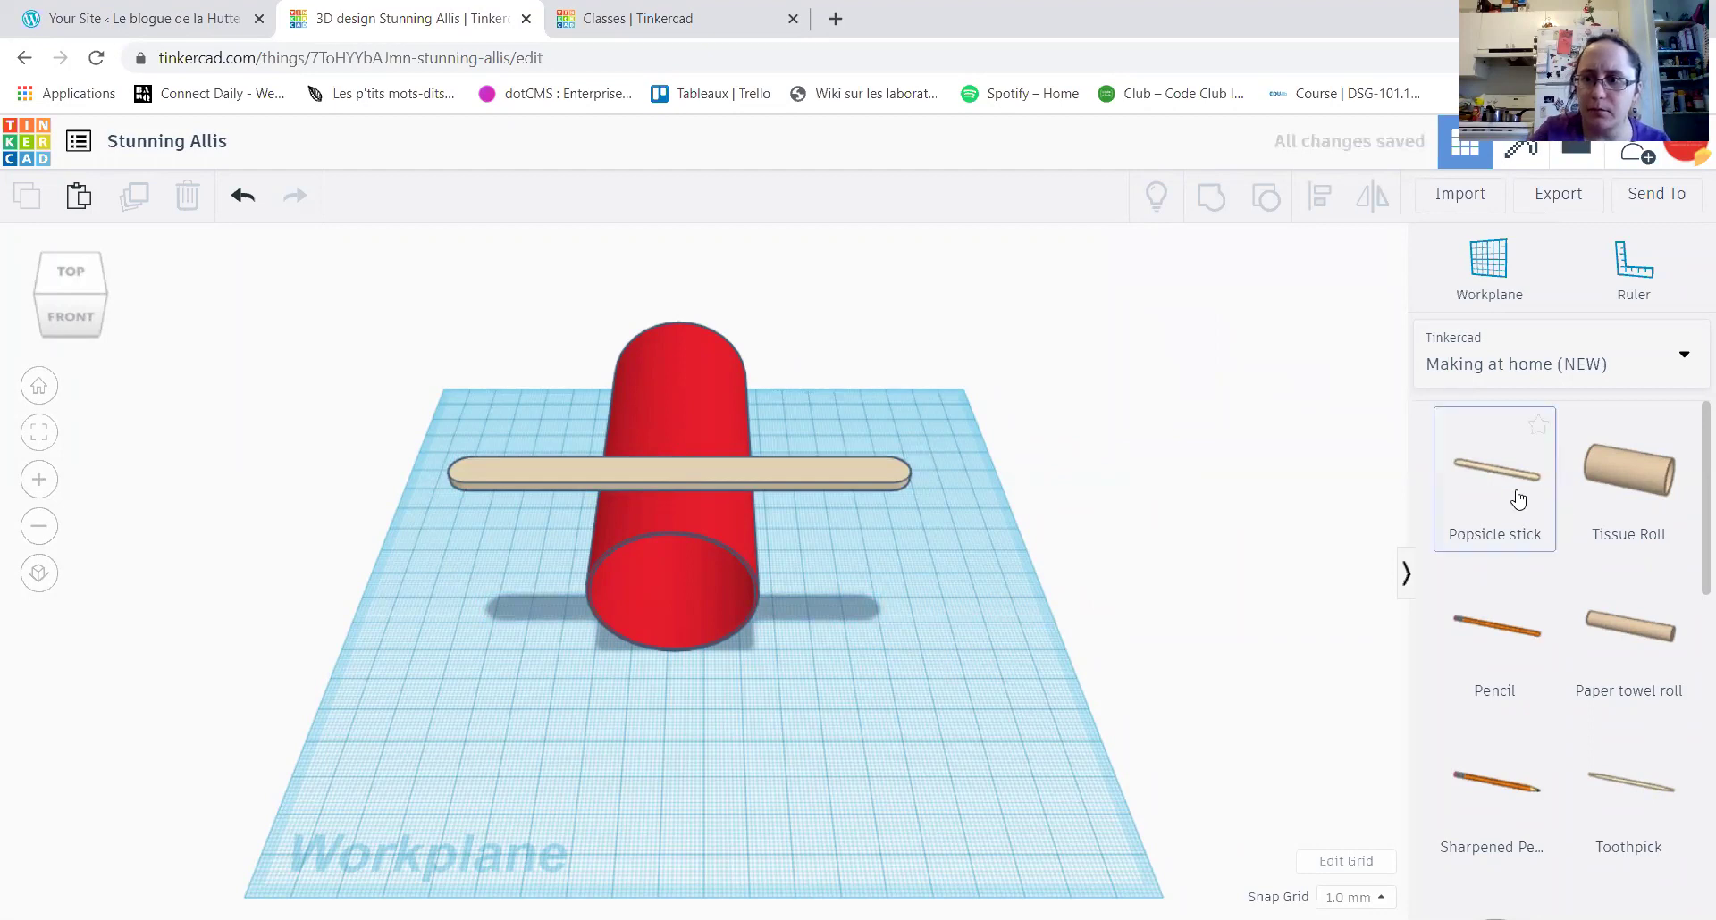
- Add a second Popsicle stick, raised and parallel to the first, near the front of the tissue roll
drag(1504, 483, 861, 545)
click(818, 466)
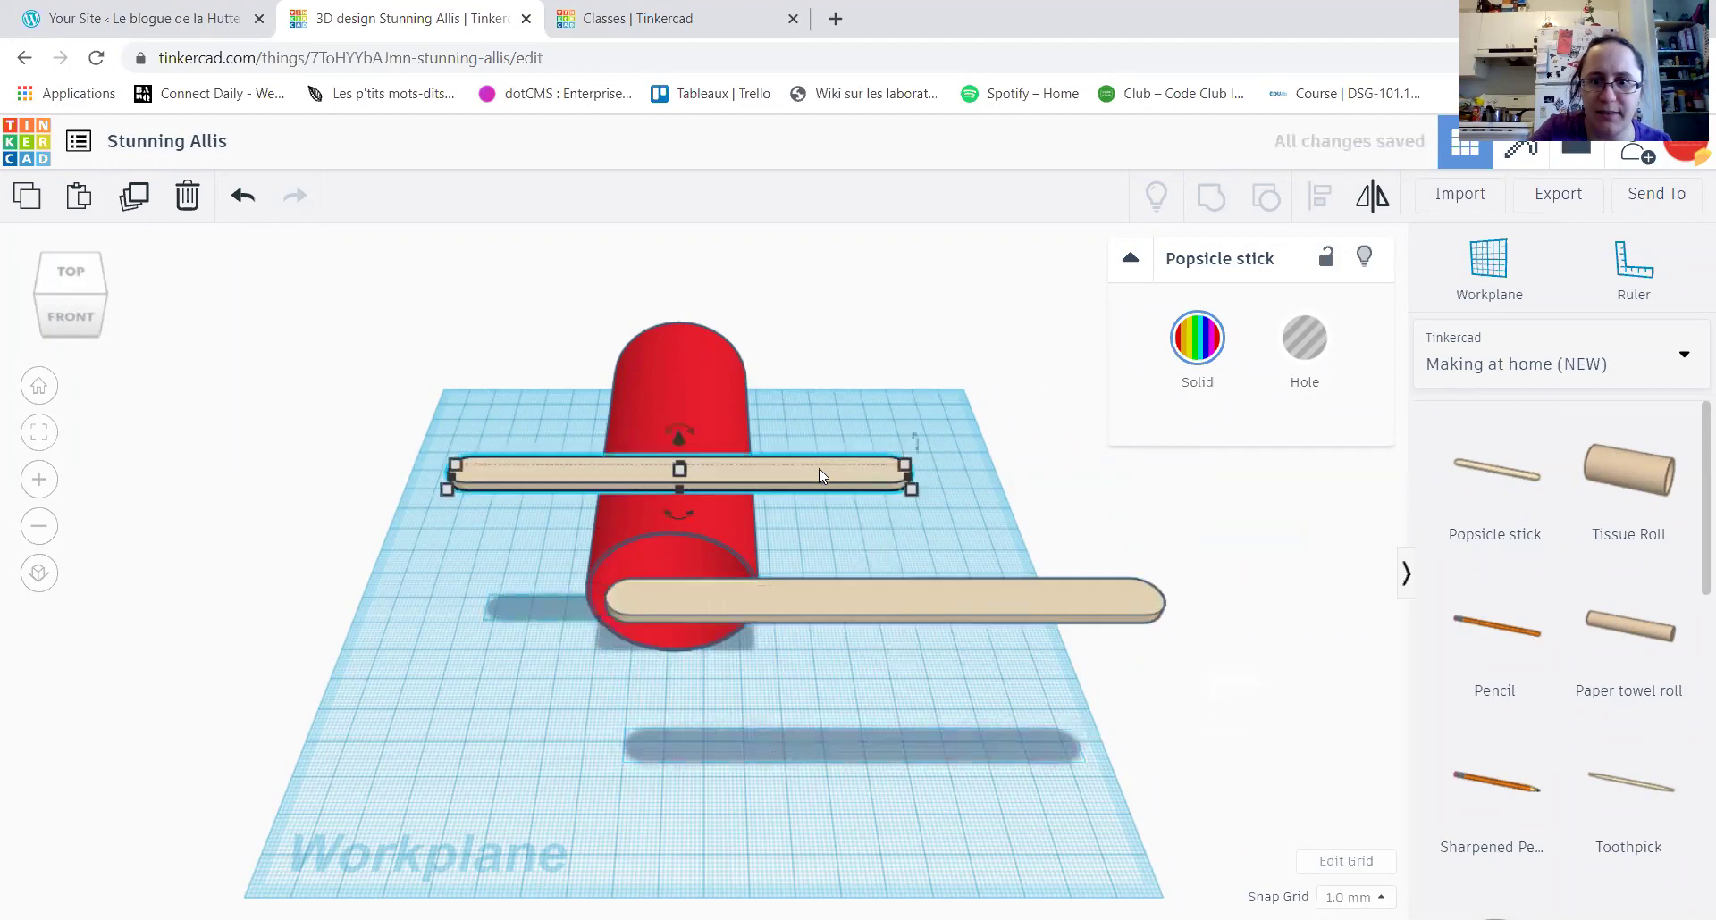